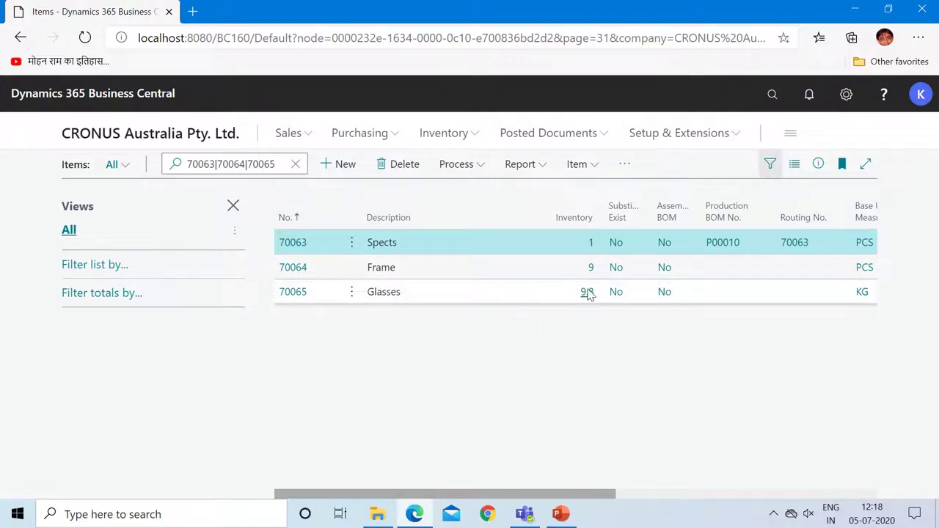
# Step: Open the 70063 Spects item card and look up its Production BOM in the full list
pyautogui.click(292, 243)
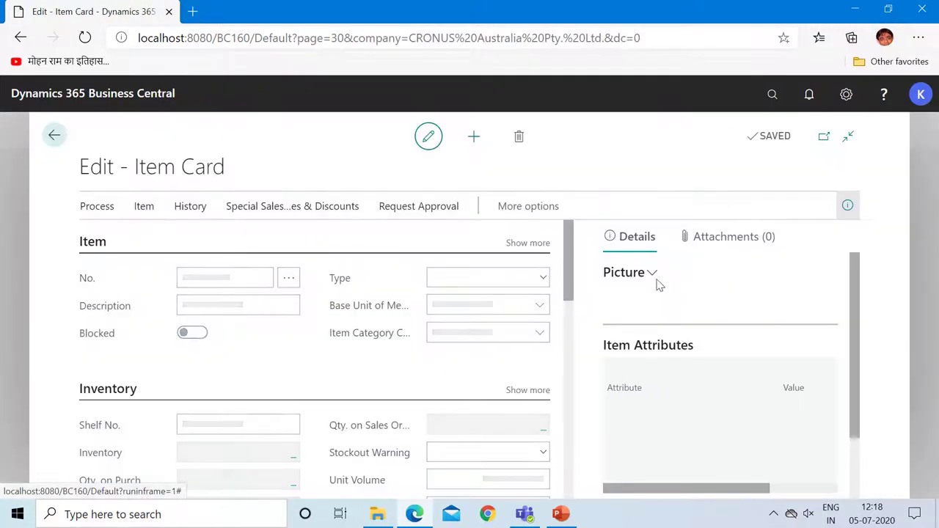
pyautogui.moveTo(569, 253); pyautogui.dragTo(571, 398)
pyautogui.scroll(-1, 572, 400)
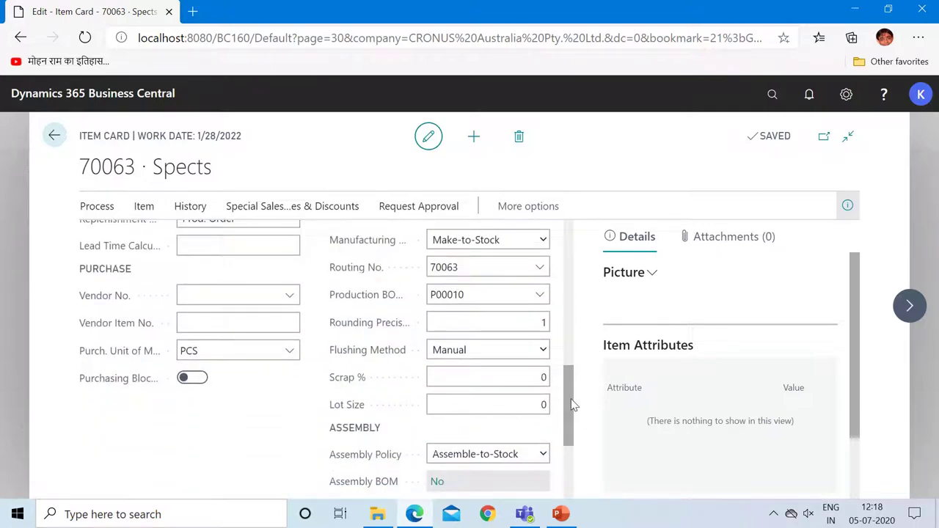
pyautogui.click(539, 294)
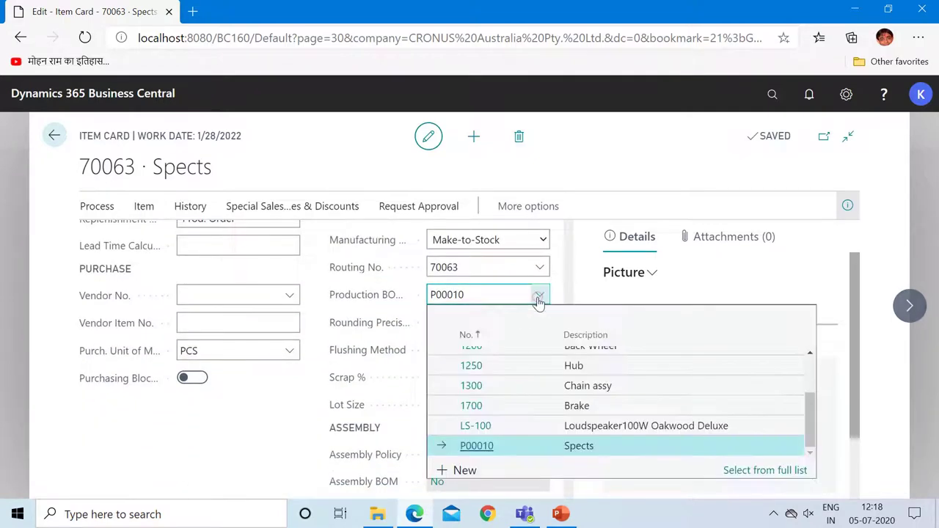
pyautogui.click(735, 471)
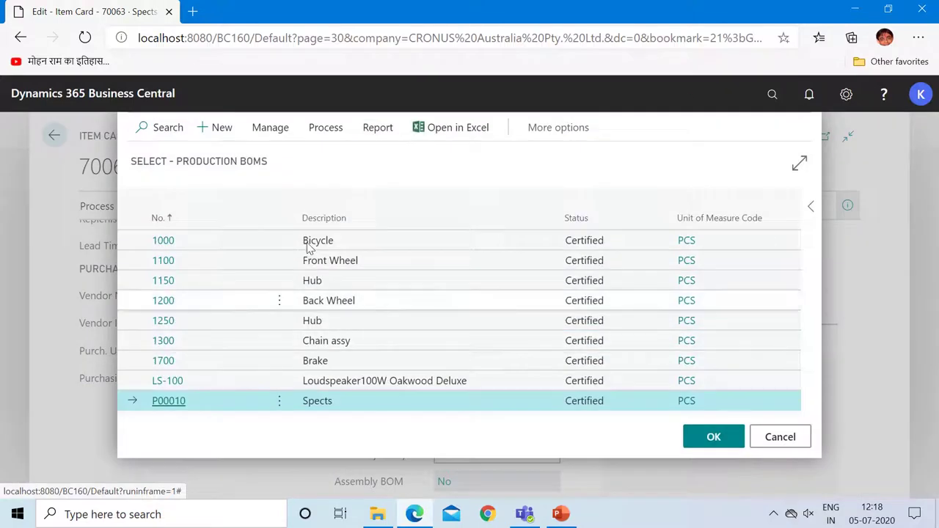
# Step: Review P00010's lines (Frame ×1 PCS, Glasses 0.2 KG), then close back to the item card
pyautogui.click(284, 130)
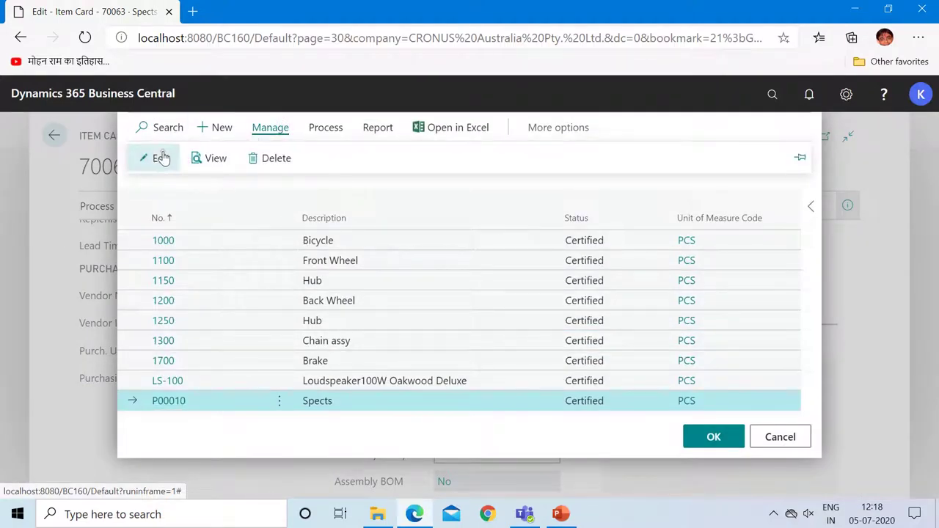
pyautogui.click(155, 157)
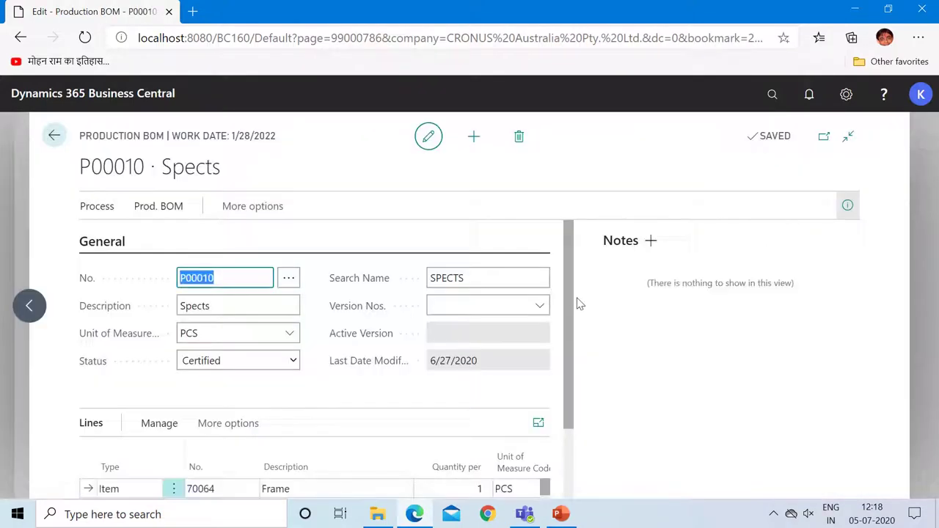
pyautogui.moveTo(568, 290); pyautogui.dragTo(560, 361)
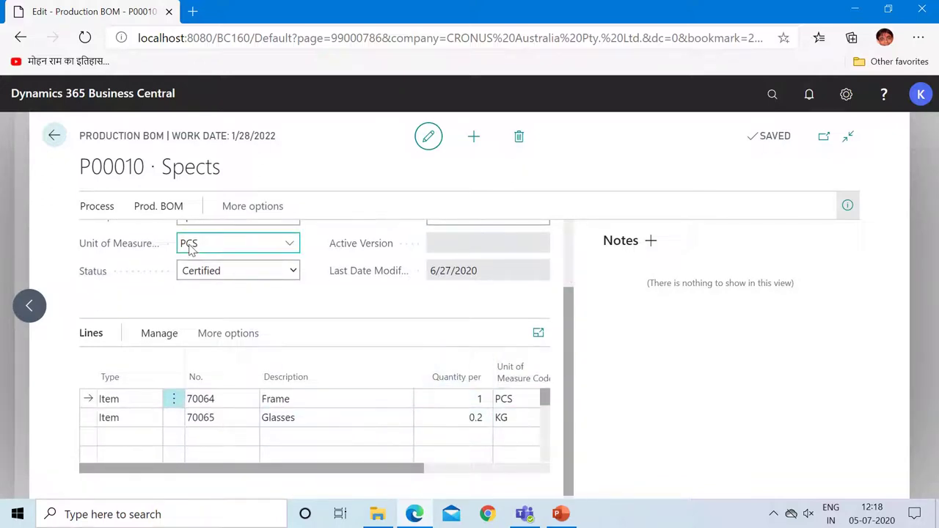
pyautogui.click(56, 137)
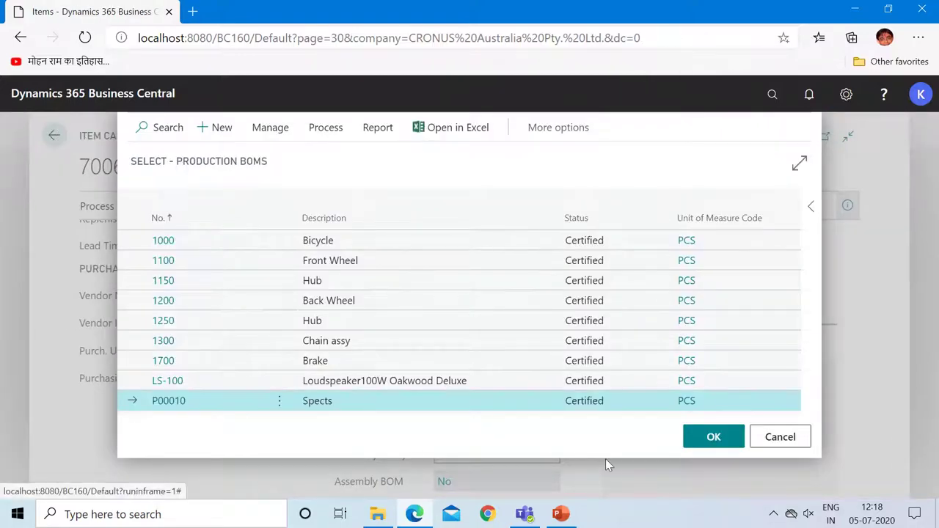
pyautogui.click(776, 443)
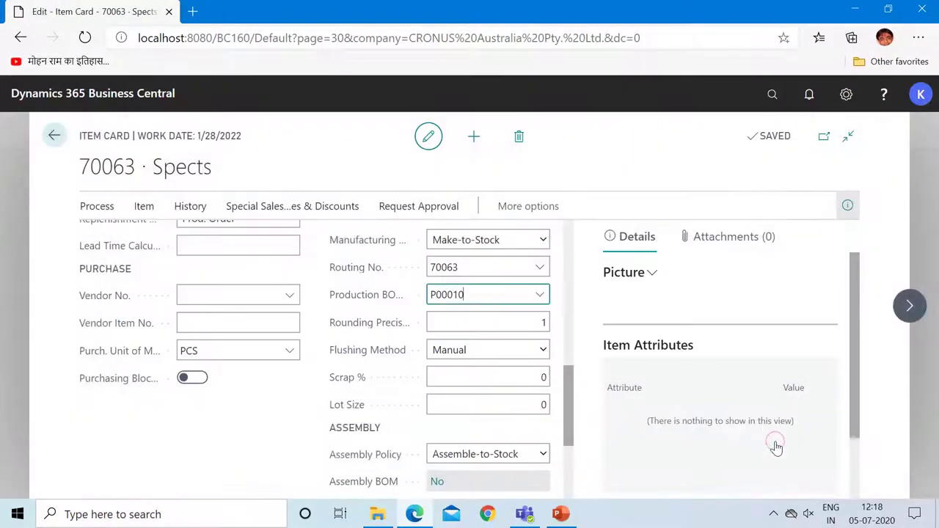
# Step: Return to the filtered Items list for 70063–70065 and review its Process actions
pyautogui.click(55, 138)
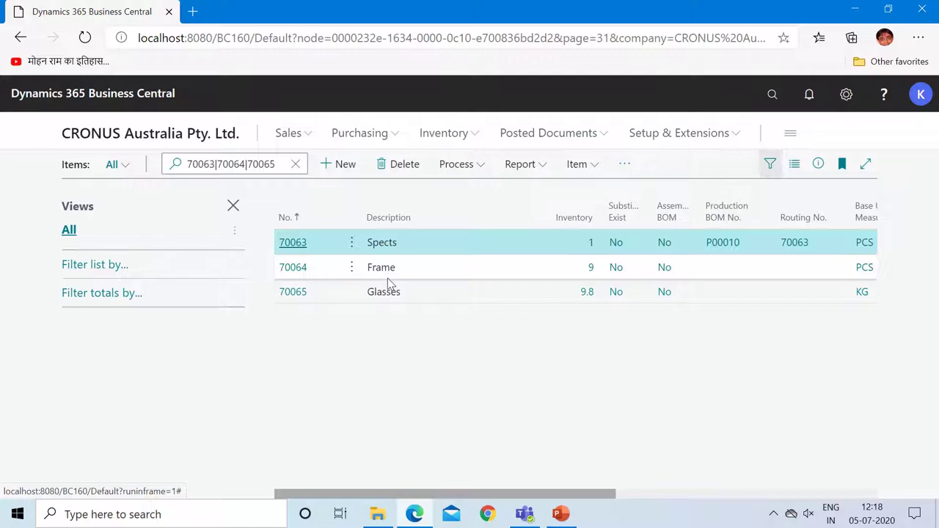
pyautogui.click(459, 175)
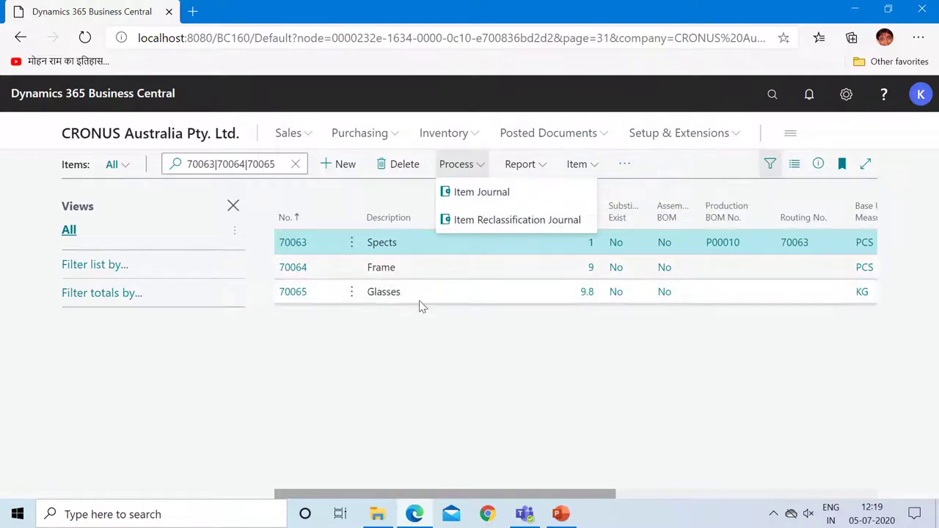
pyautogui.click(450, 331)
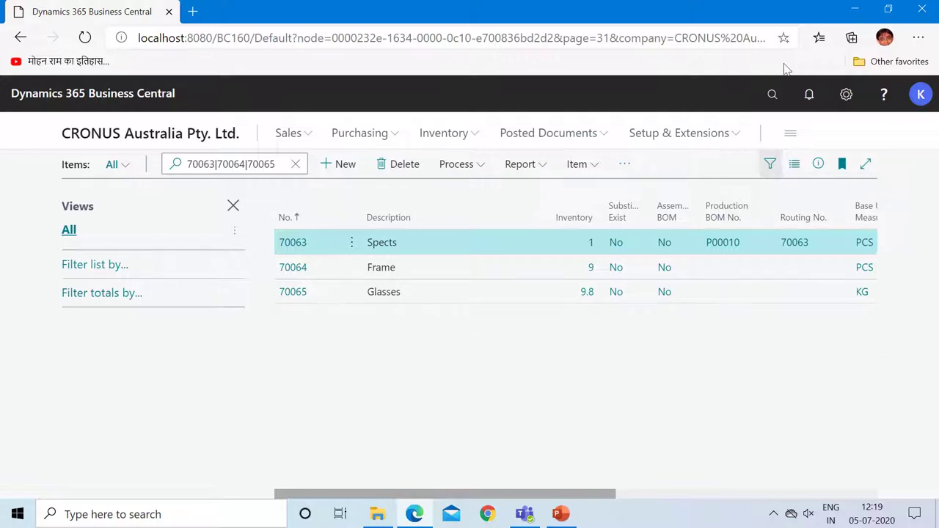
pyautogui.click(773, 95)
# Step: Find Work Centers through 'work center' search and open the W00010 Cutting Center card
pyautogui.write('w')
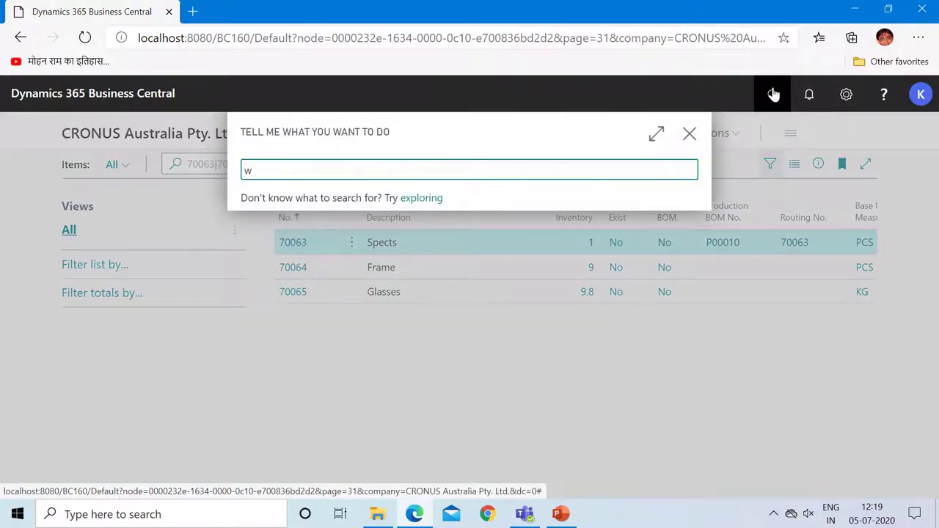
pyautogui.write('ork ce')
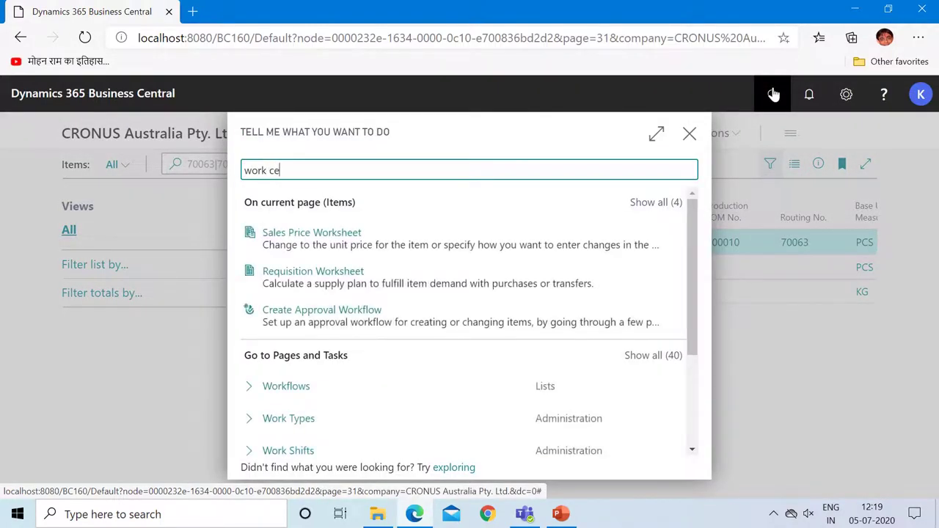
pyautogui.write('nter')
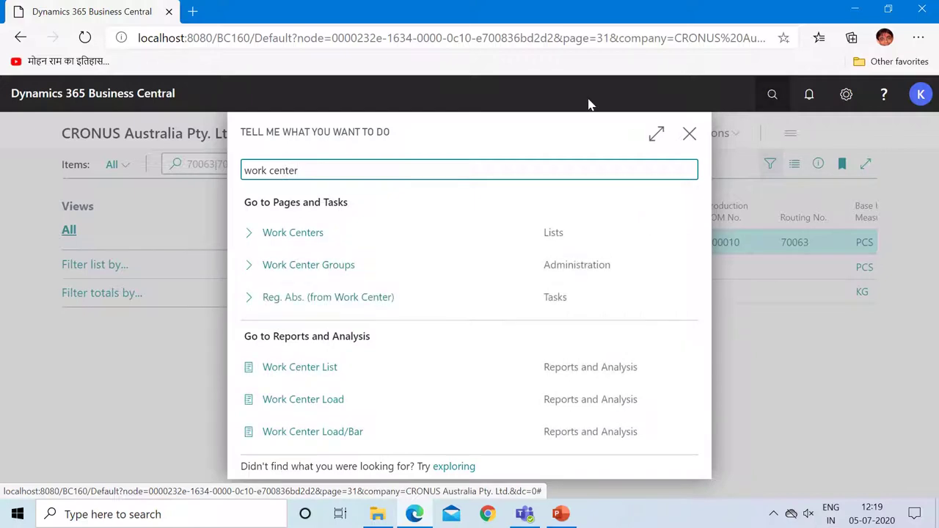
pyautogui.click(272, 242)
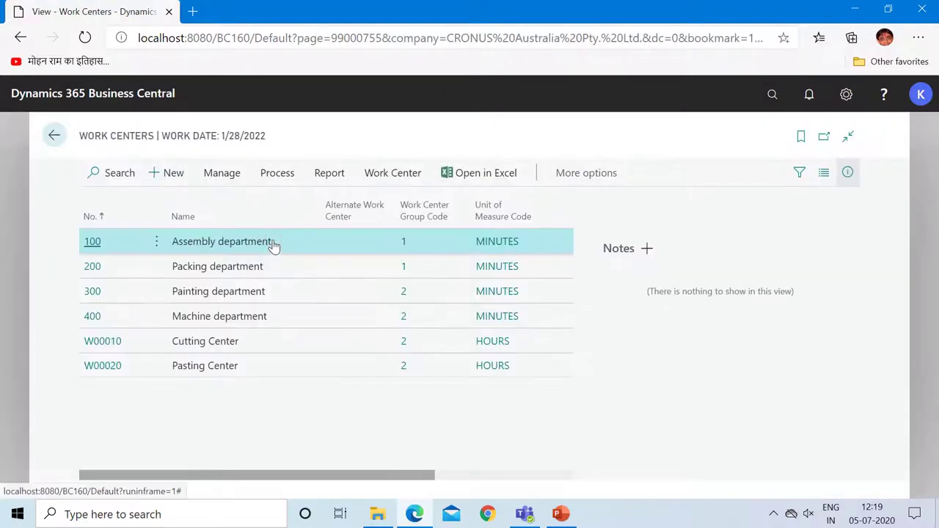
pyautogui.click(96, 347)
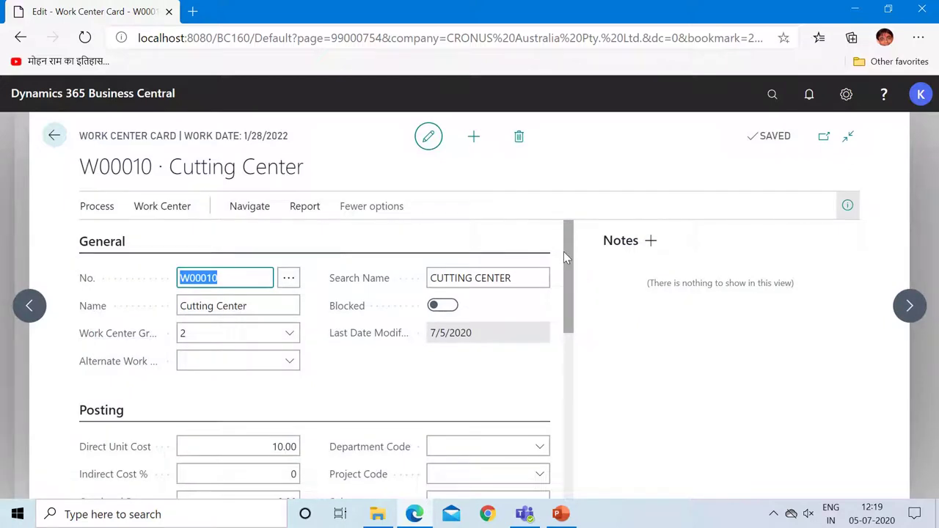
pyautogui.moveTo(563, 253); pyautogui.dragTo(562, 382)
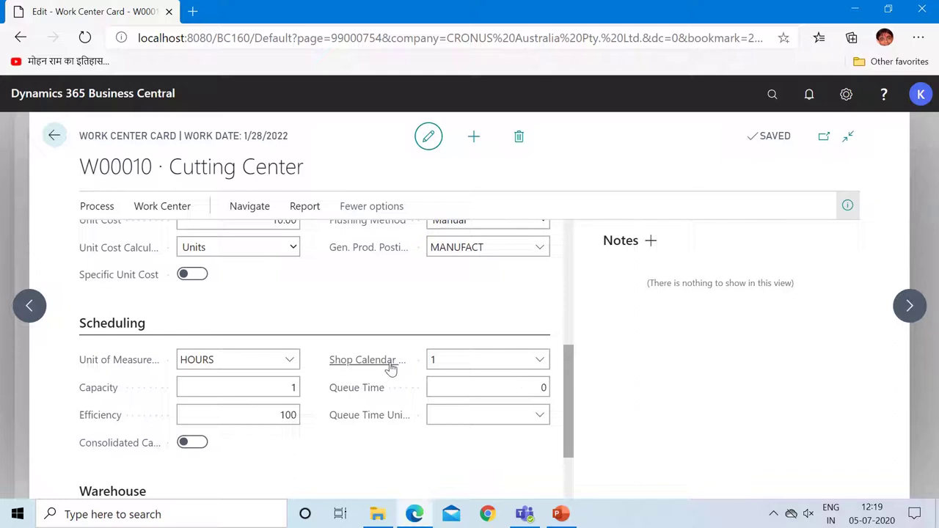
# Step: Check the available shop calendars, then open W00010's Work Center Calendar
pyautogui.click(539, 360)
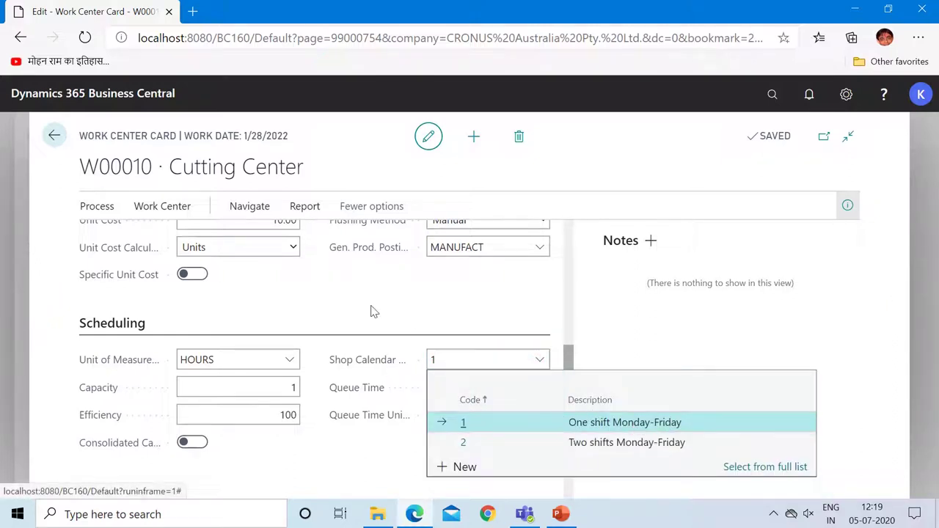
pyautogui.click(173, 206)
pyautogui.click(97, 208)
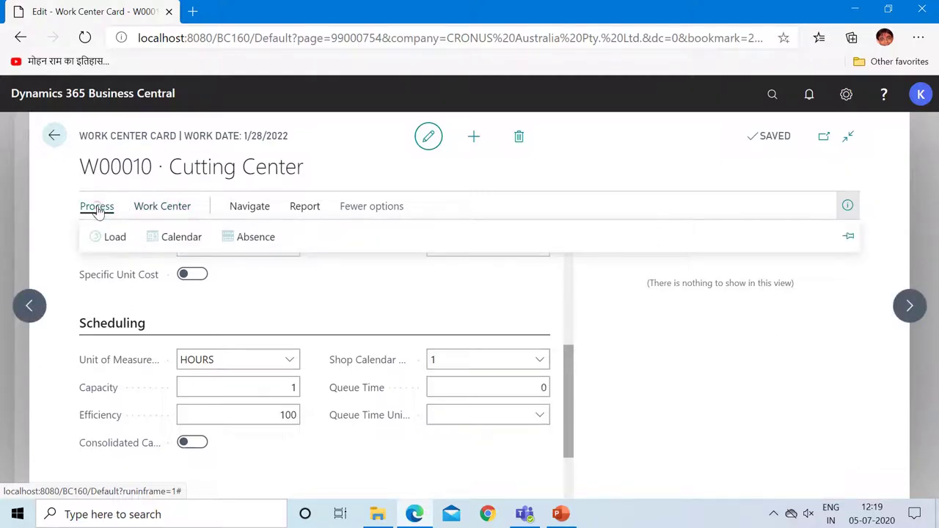
pyautogui.click(167, 244)
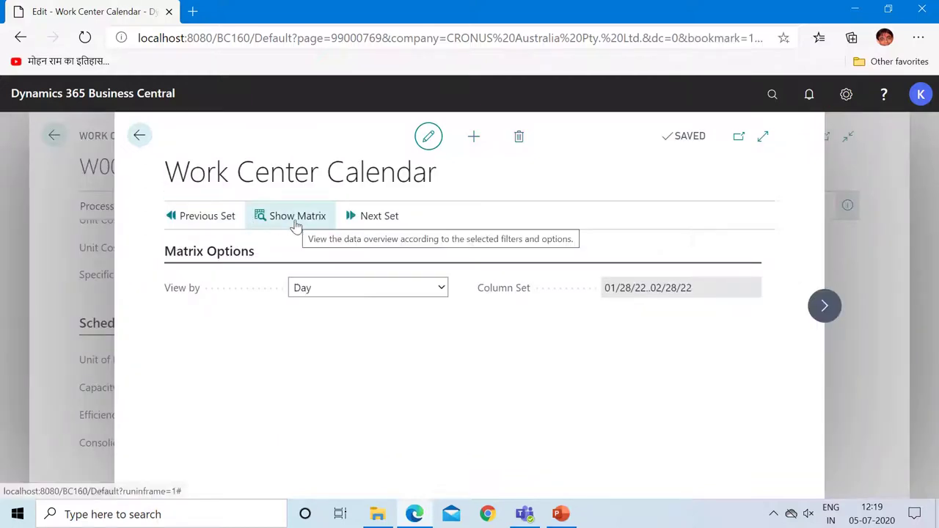
# Step: Show the calendar matrix, with Cutting Center at no capacity, and launch Calculate Work Center Calendar
pyautogui.click(295, 225)
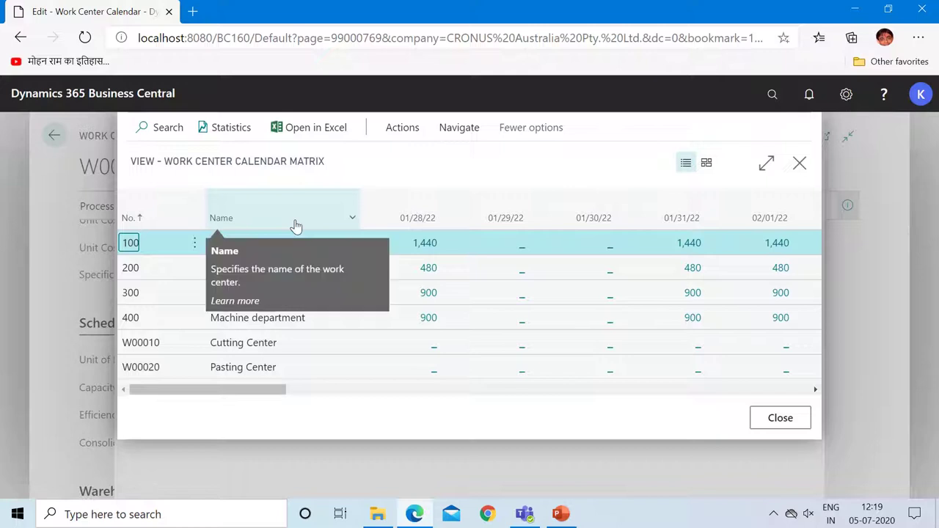
pyautogui.click(413, 132)
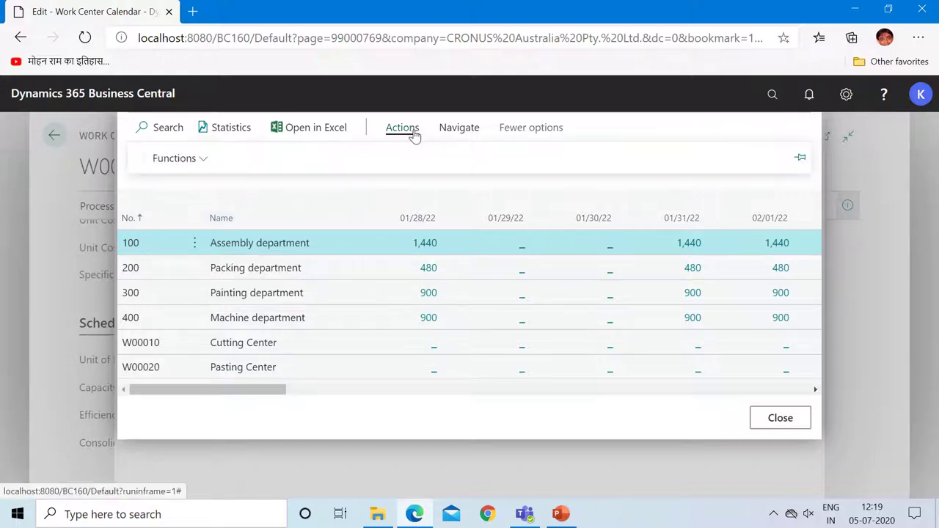
pyautogui.click(190, 158)
pyautogui.click(177, 186)
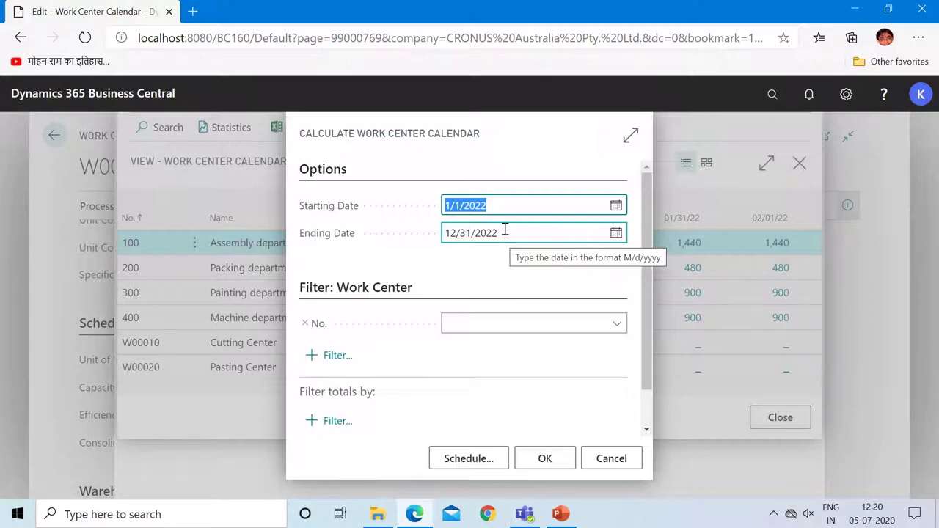
# Step: Change the calculation period to 1/1/2020 through 12/31/2020
pyautogui.click(497, 204)
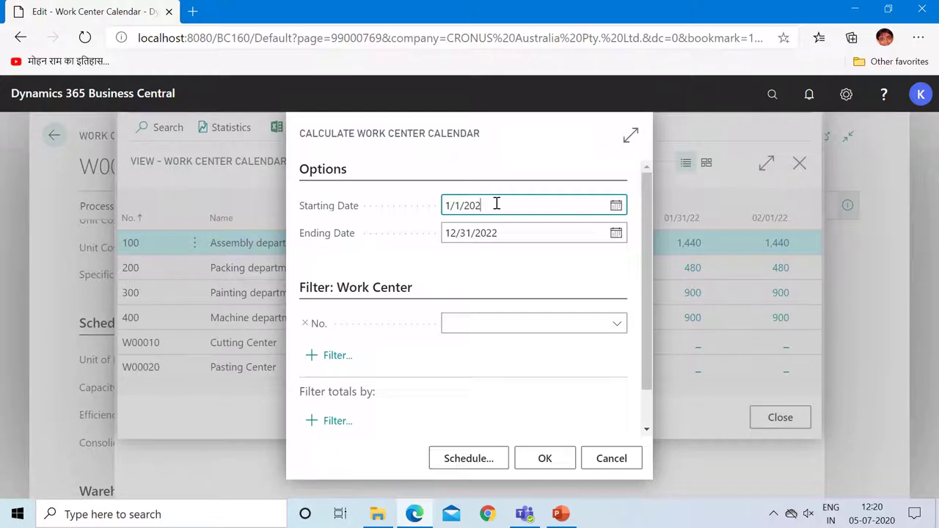
pyautogui.click(506, 233)
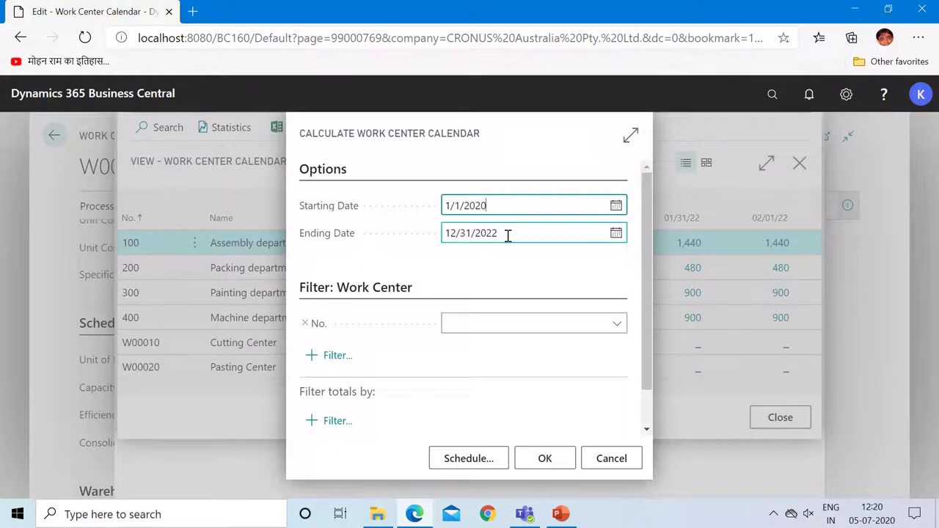
pyautogui.click(508, 234)
pyautogui.press('BackSpace')
pyautogui.click(507, 234)
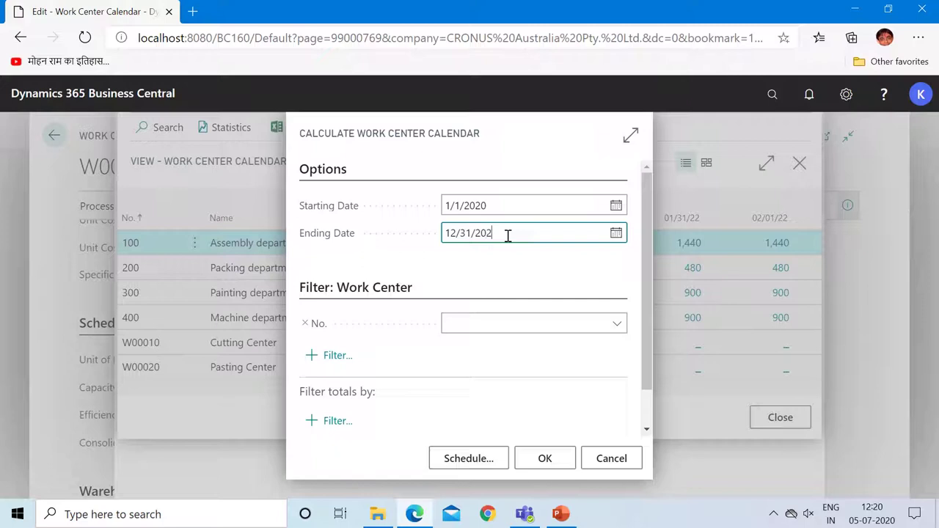
pyautogui.click(523, 206)
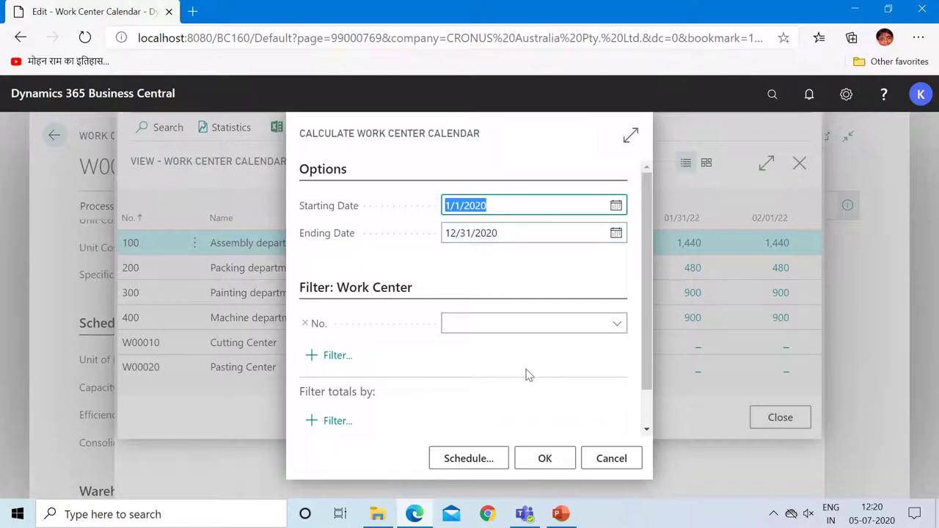
# Step: Filter the calculation to work center W00010, then close the dialog without running it
pyautogui.click(617, 323)
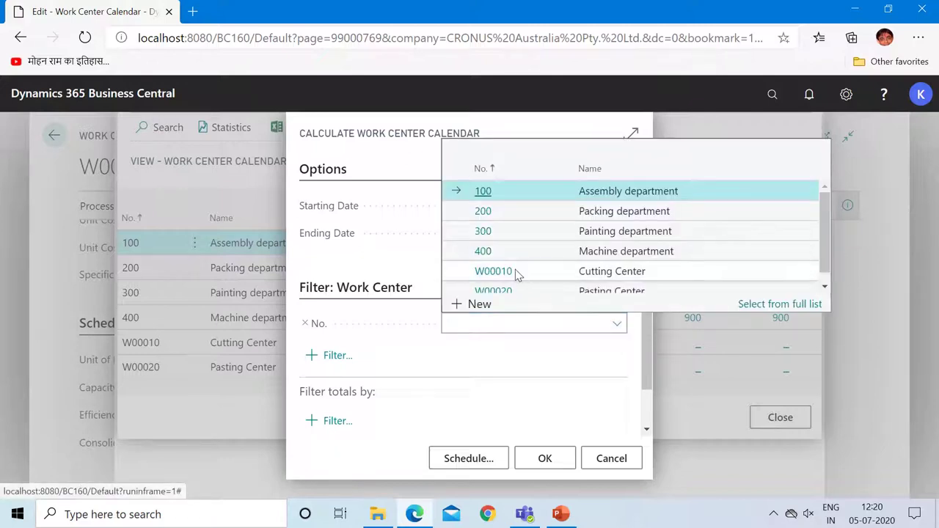
pyautogui.click(514, 271)
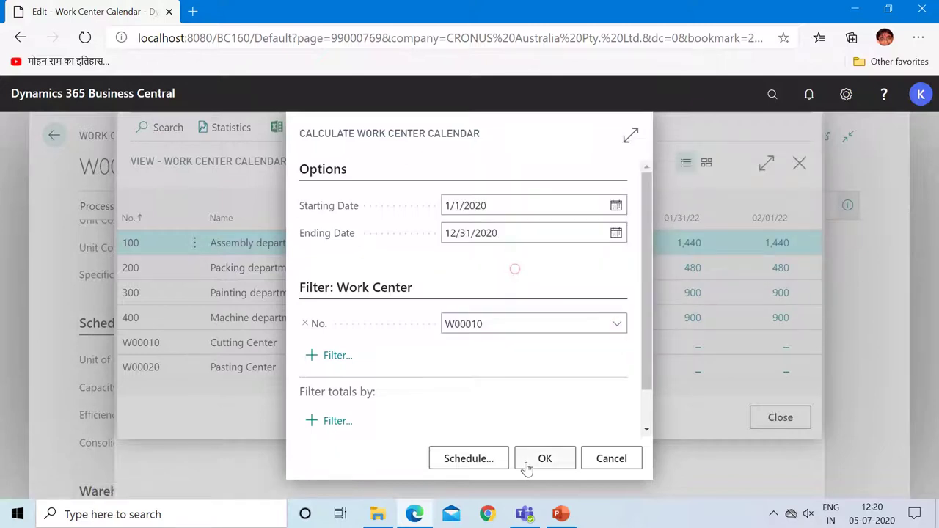
pyautogui.click(600, 460)
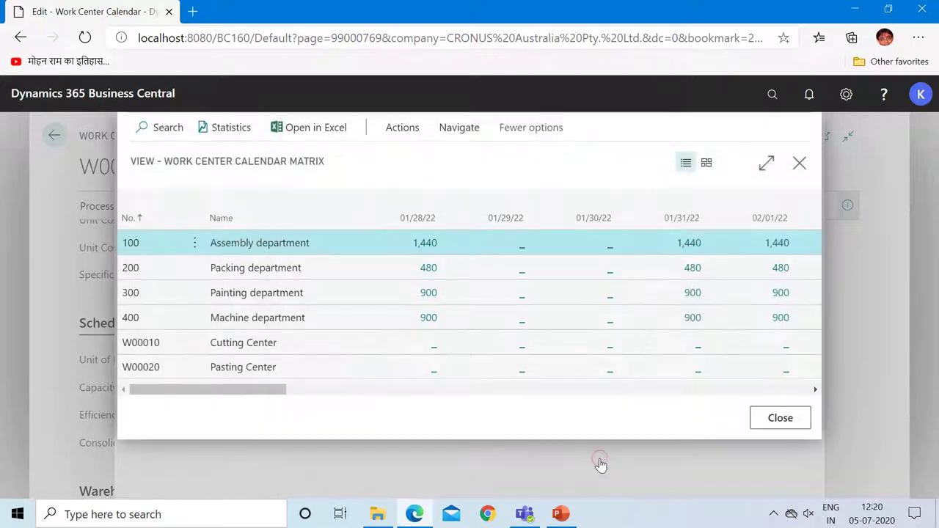
# Step: Close and reshow the work center calendar matrix, then open its calendar Functions
pyautogui.click(779, 417)
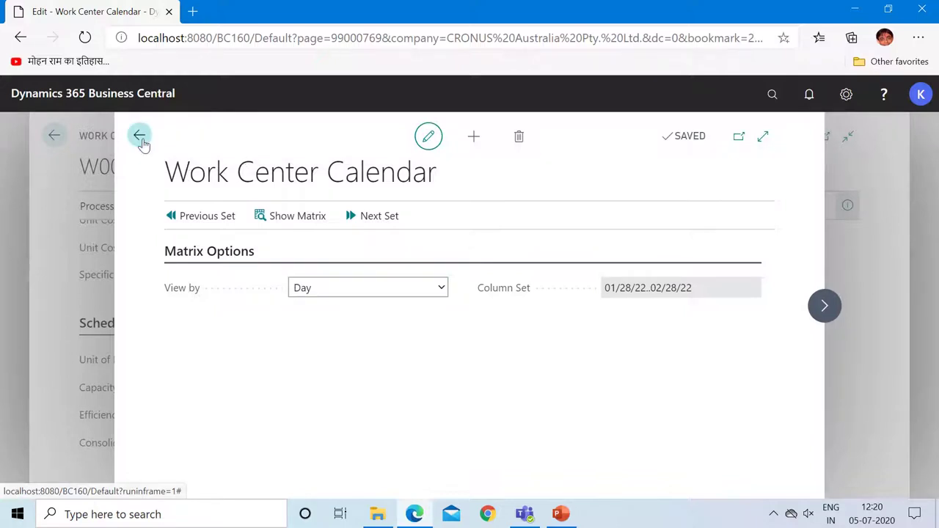
pyautogui.click(258, 217)
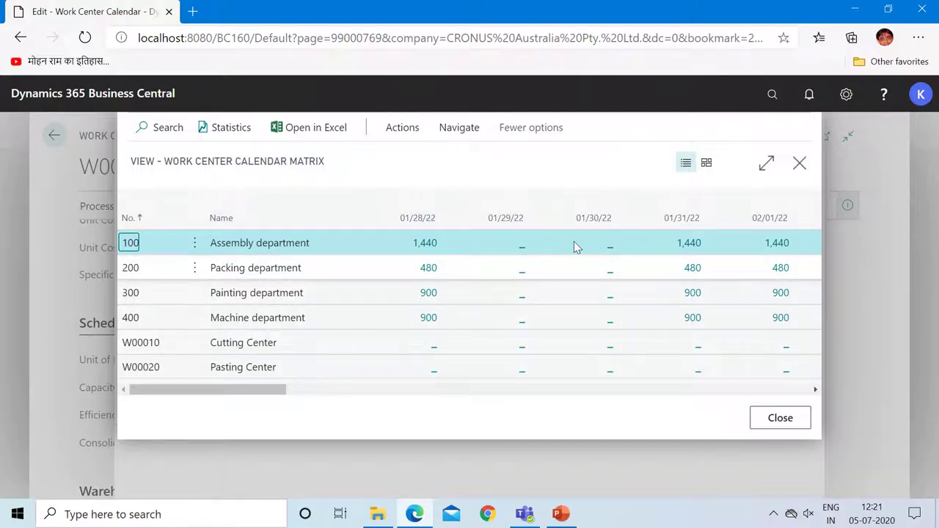
pyautogui.click(402, 128)
pyautogui.click(185, 157)
# Step: Open Calculate Work Center Calendar and set the period to 1/1/2020–12/31/2020
pyautogui.click(173, 186)
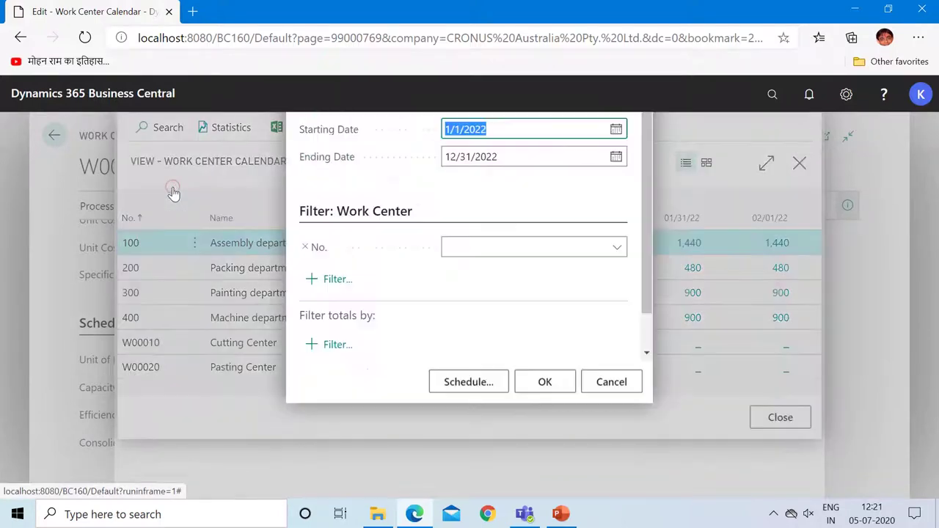
pyautogui.click(515, 205)
pyautogui.press('BackSpace')
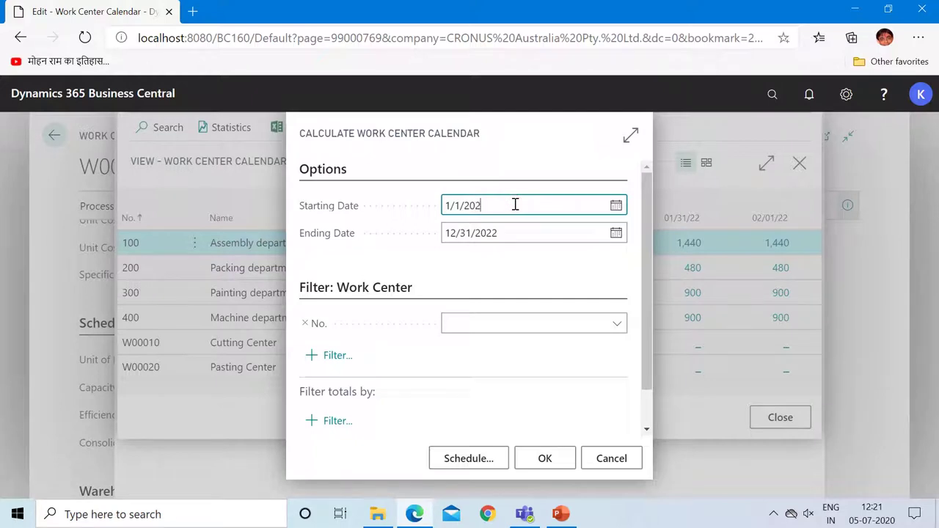
pyautogui.write('0')
pyautogui.click(510, 232)
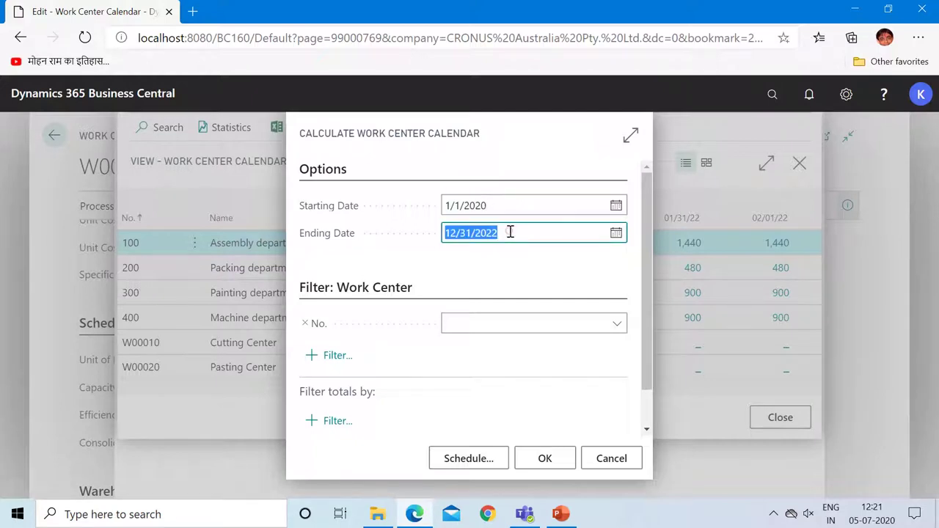
pyautogui.click(510, 231)
pyautogui.press('BackSpace')
pyautogui.press('BackSpace')
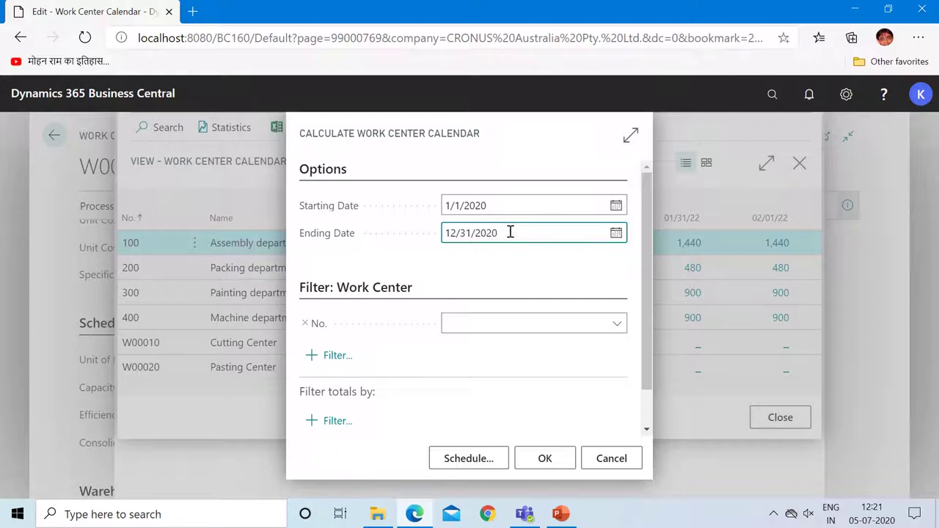
# Step: Build the work center filter, picking W00010 and appending another entry
pyautogui.click(615, 328)
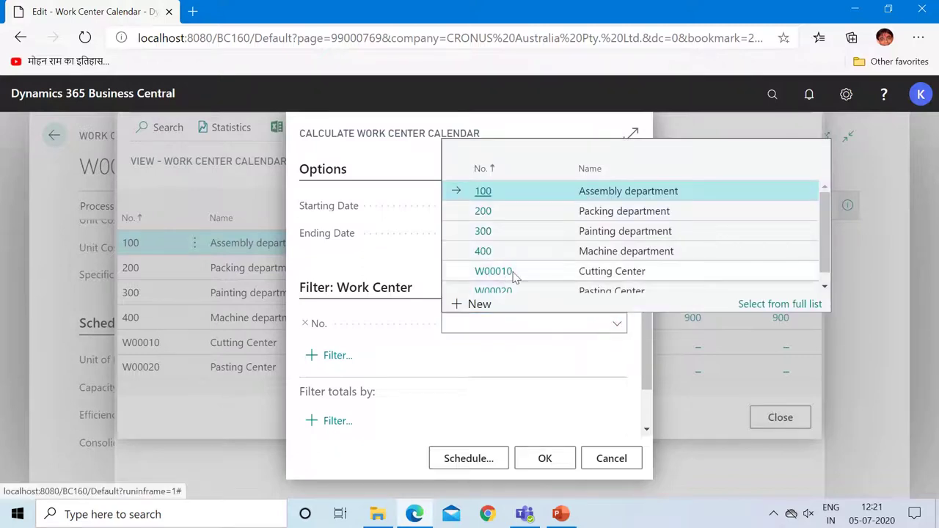
pyautogui.click(514, 271)
pyautogui.click(509, 325)
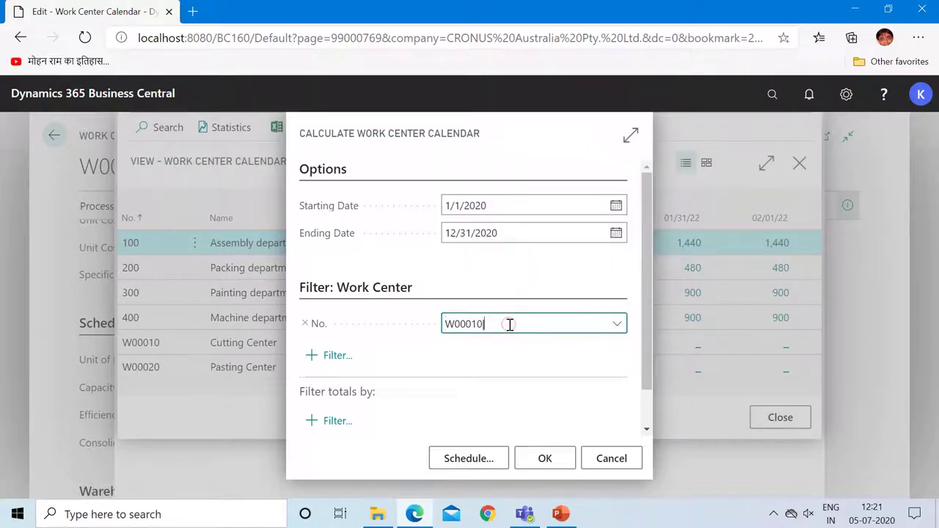
pyautogui.write('|w')
pyautogui.press('Down')
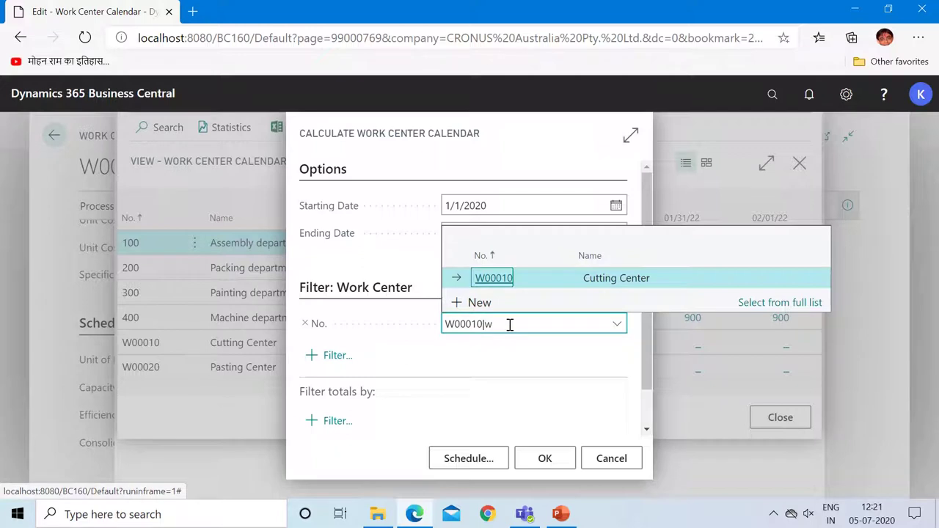
pyautogui.press('Up')
pyautogui.click(509, 325)
# Step: Correct the work center filter to W00020 and run the calendar calculation
pyautogui.press('BackSpace')
pyautogui.write('W')
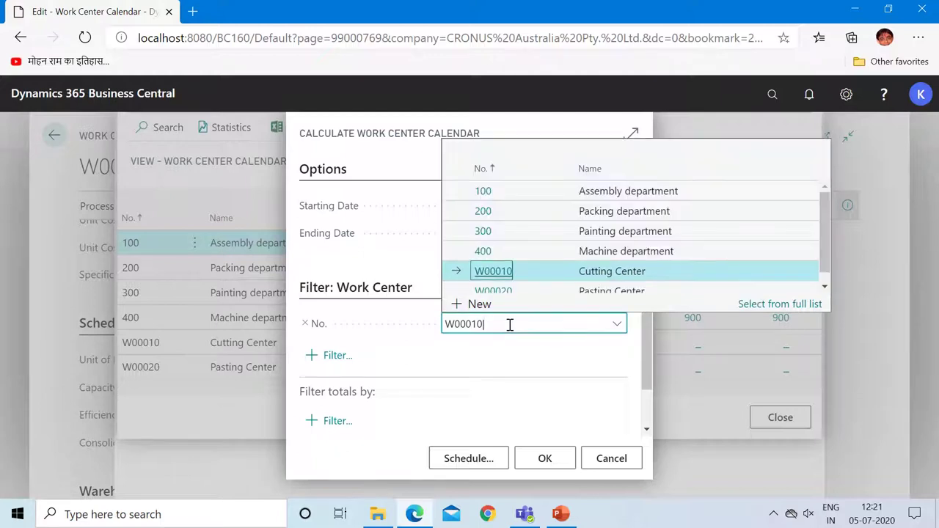
pyautogui.press('Down')
pyautogui.press('Return')
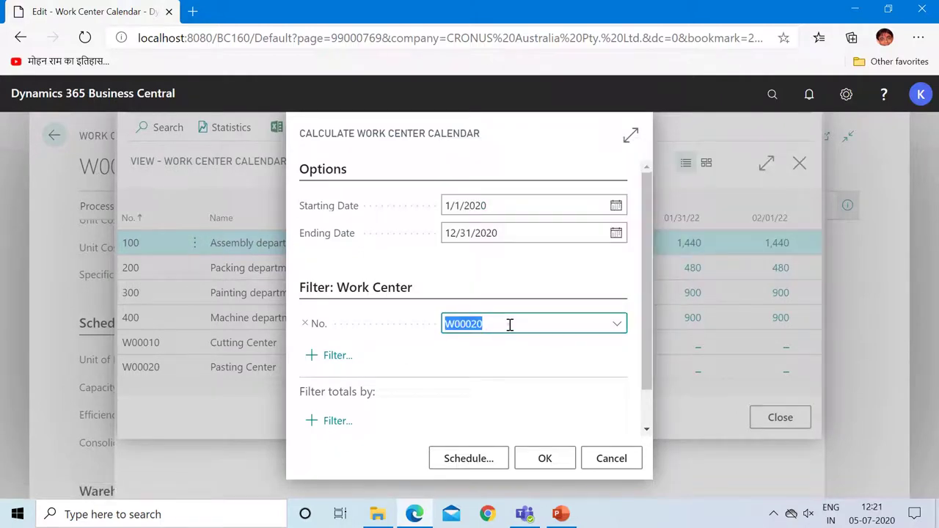
pyautogui.click(509, 325)
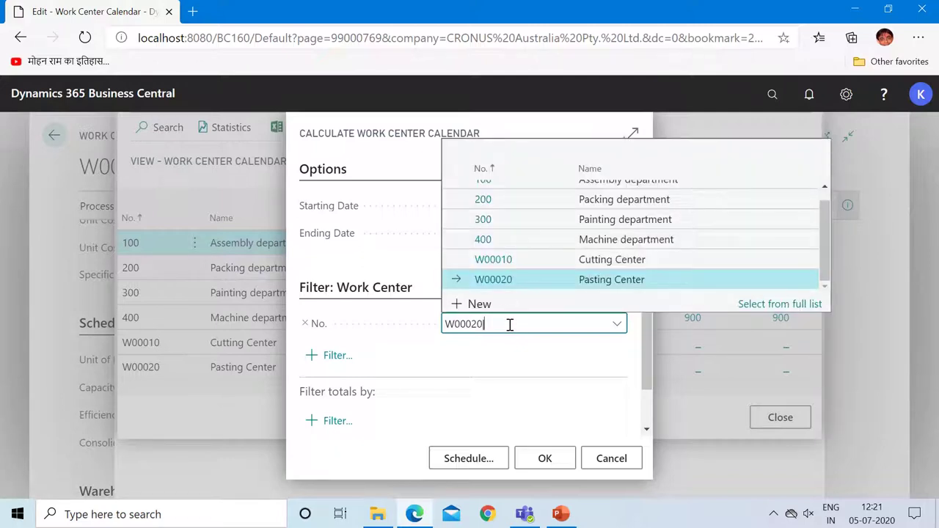
pyautogui.click(516, 271)
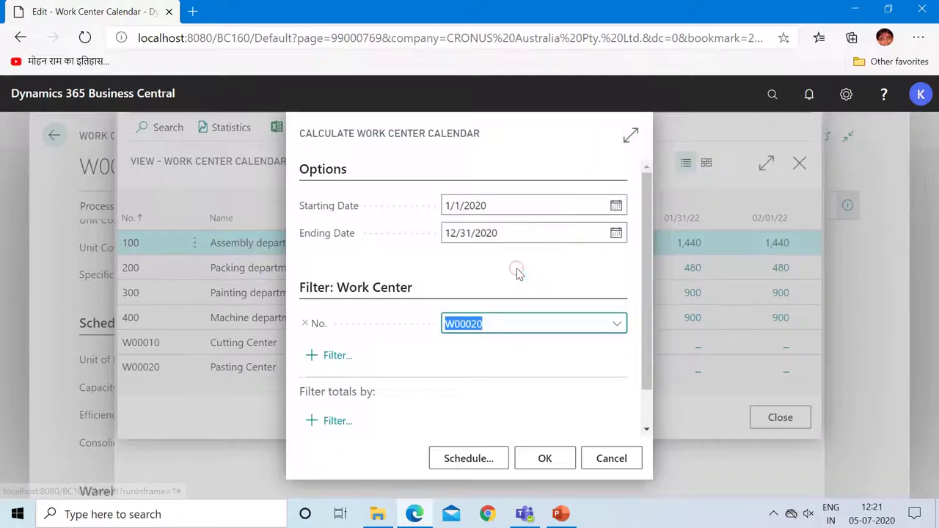
pyautogui.click(540, 459)
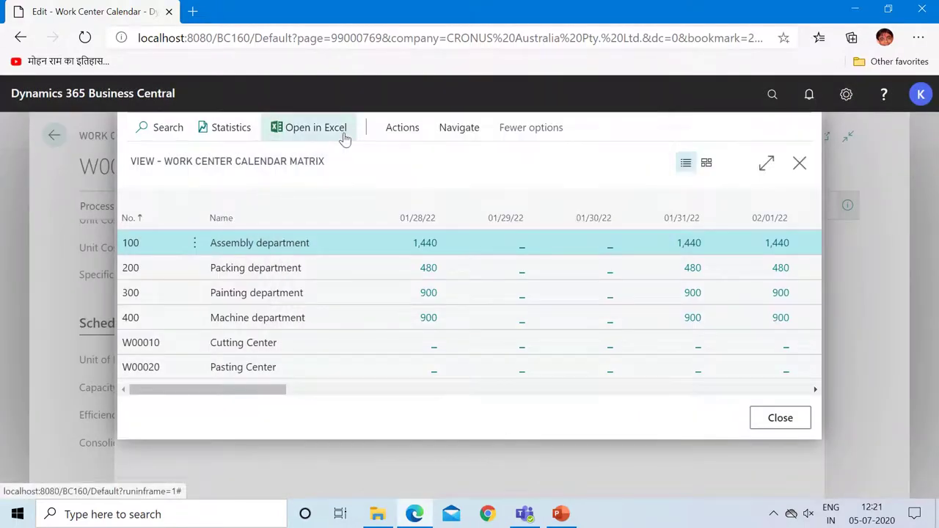
# Step: Reopen Calculate Work Center Calendar and set the period to 1/1/2020–12/31/2020
pyautogui.click(402, 139)
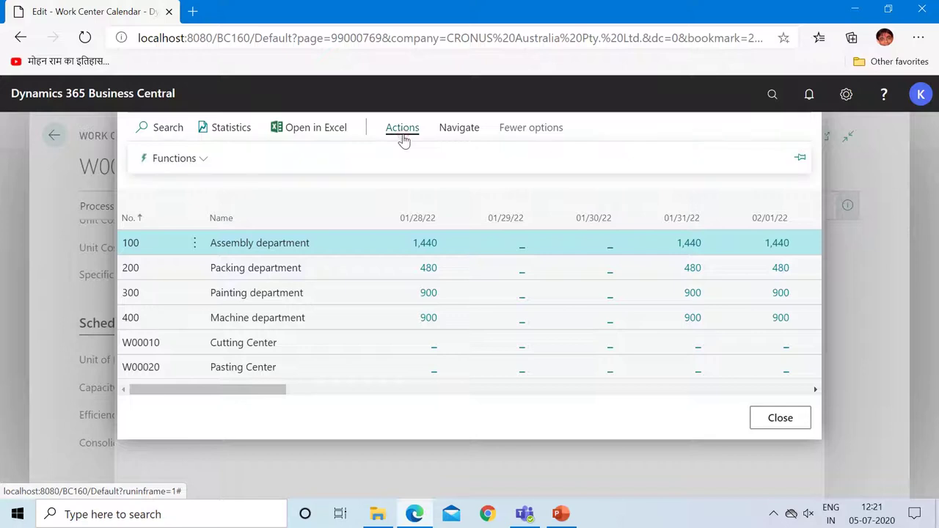
pyautogui.click(179, 157)
pyautogui.click(178, 189)
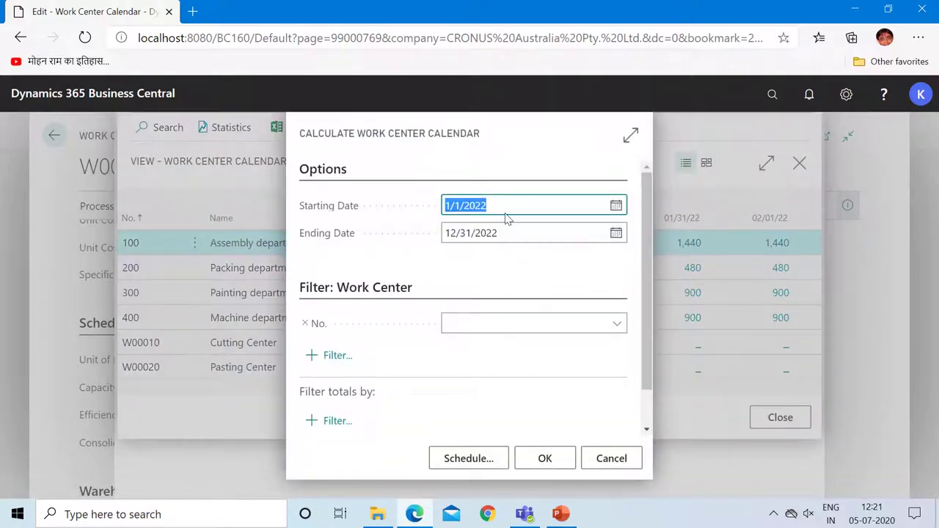
pyautogui.click(504, 205)
pyautogui.press('BackSpace')
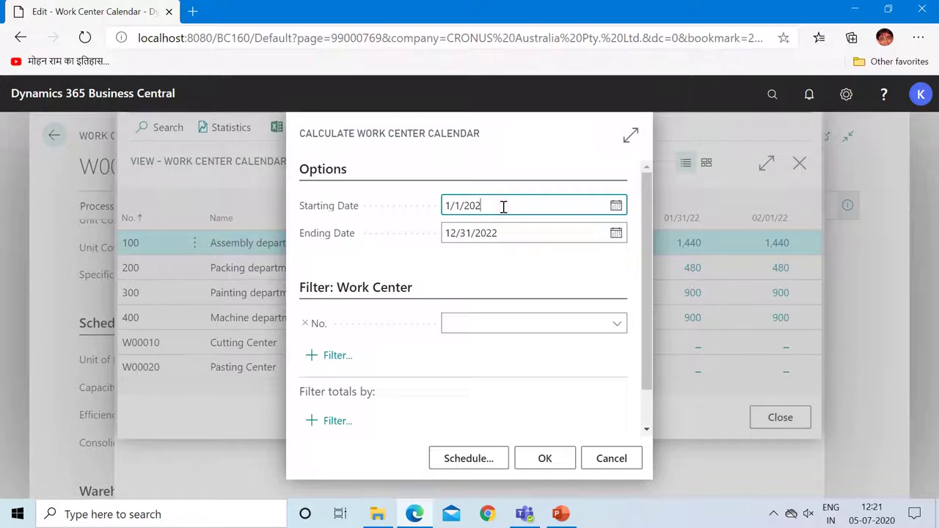
pyautogui.click(503, 233)
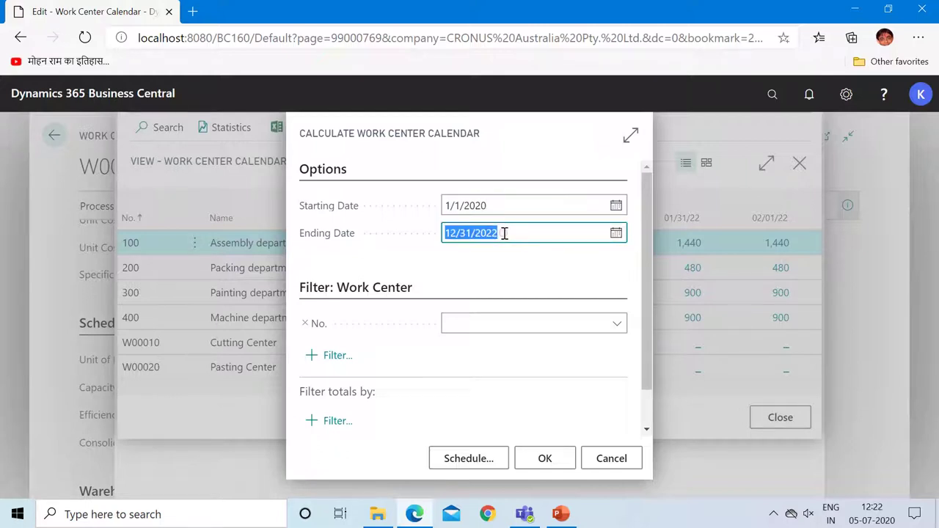
pyautogui.click(505, 232)
pyautogui.press('BackSpace')
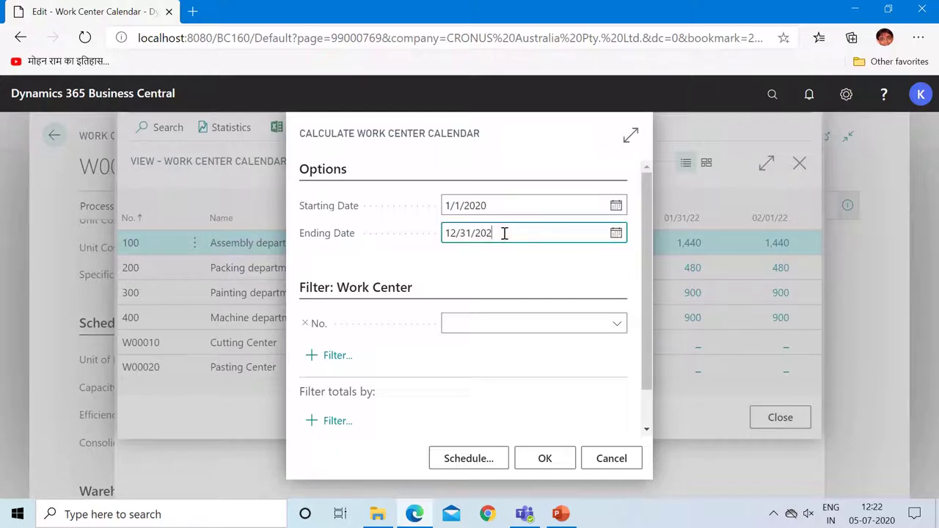
# Step: Limit the calculation to work center W00010 and run it
pyautogui.click(613, 324)
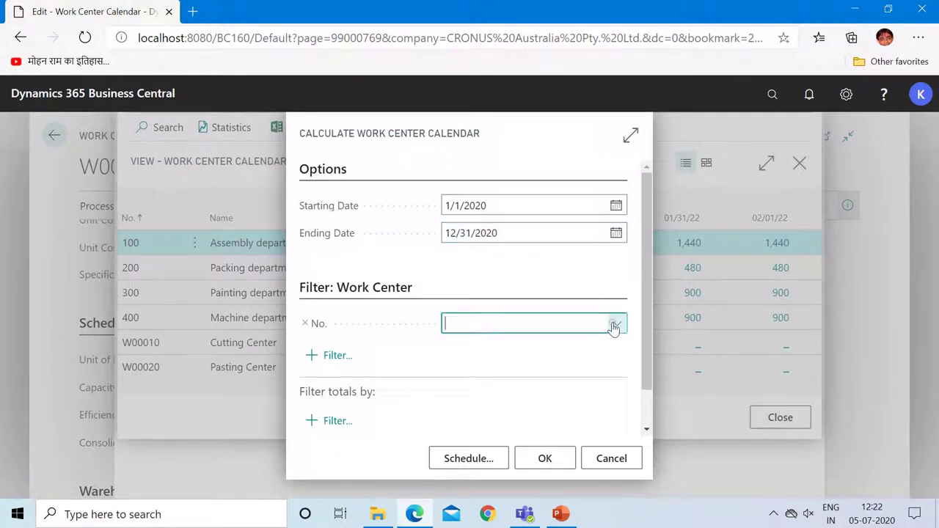
pyautogui.click(536, 273)
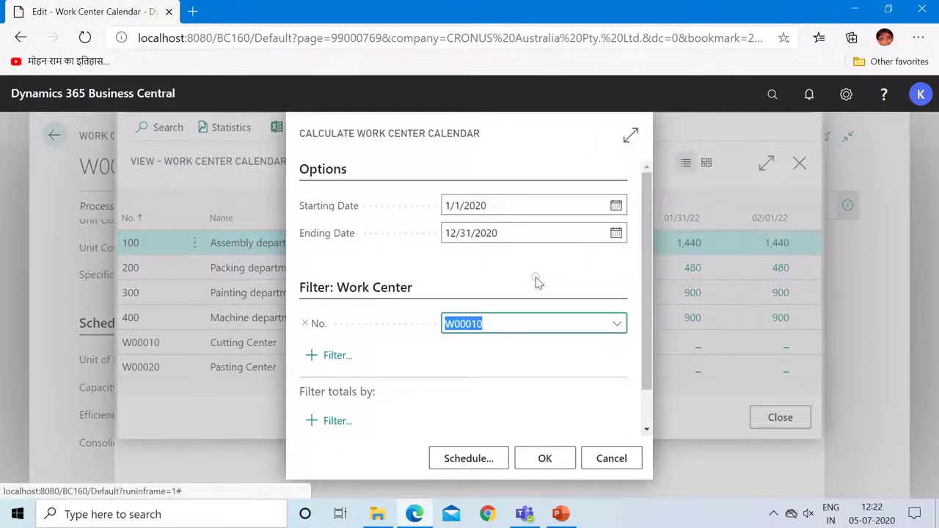
pyautogui.click(545, 459)
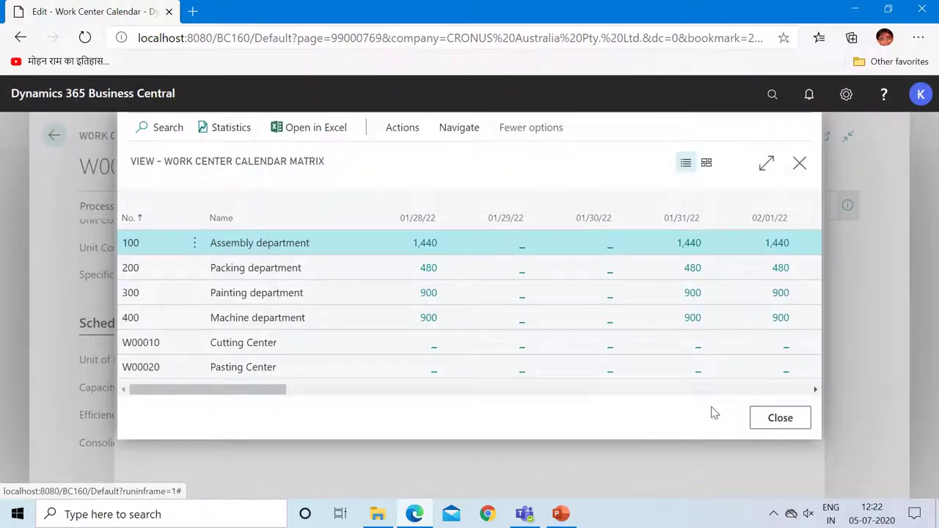
pyautogui.click(769, 419)
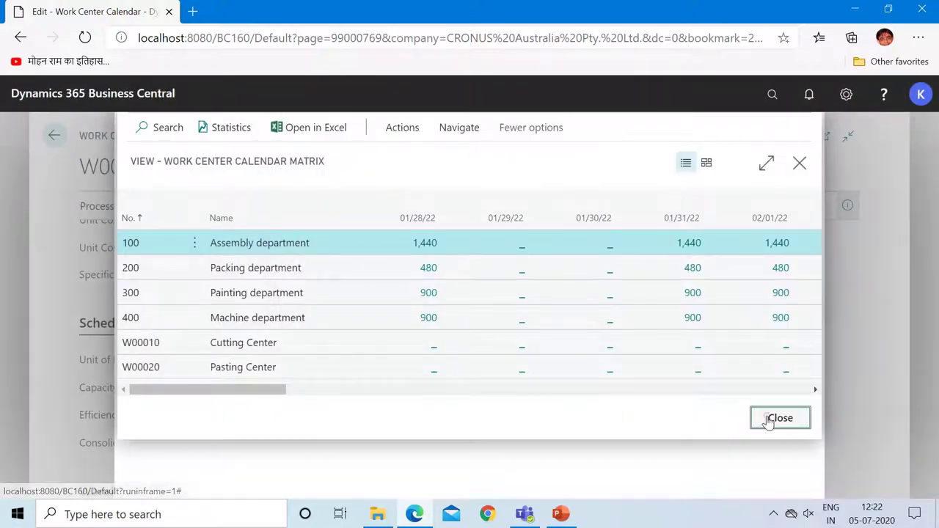
pyautogui.click(142, 138)
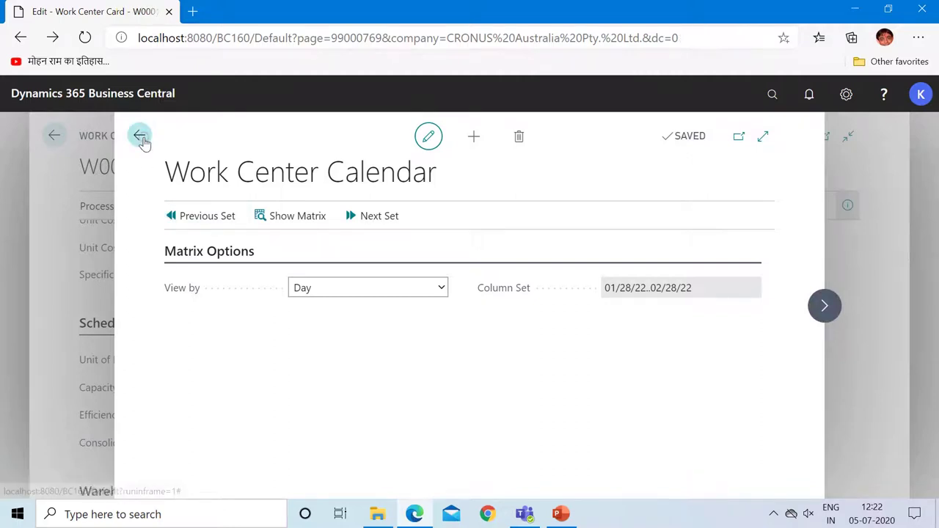
pyautogui.click(56, 137)
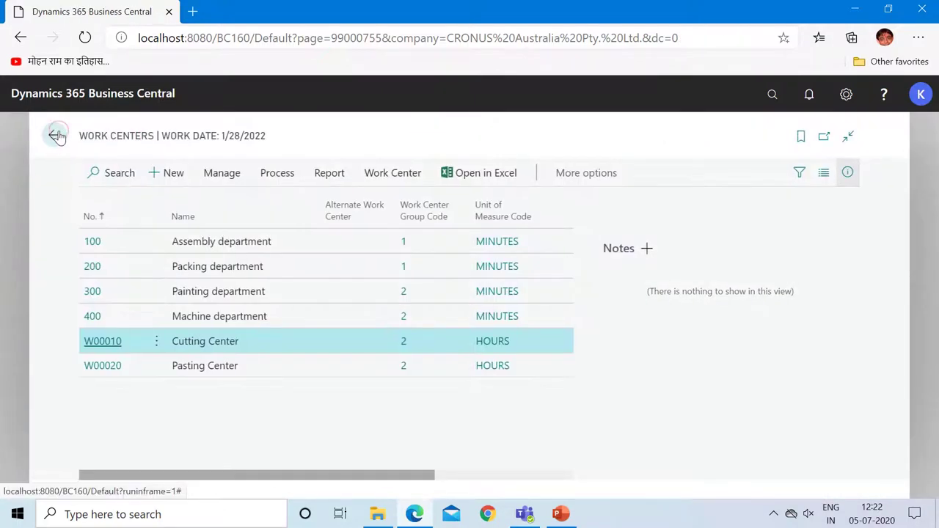
pyautogui.click(56, 137)
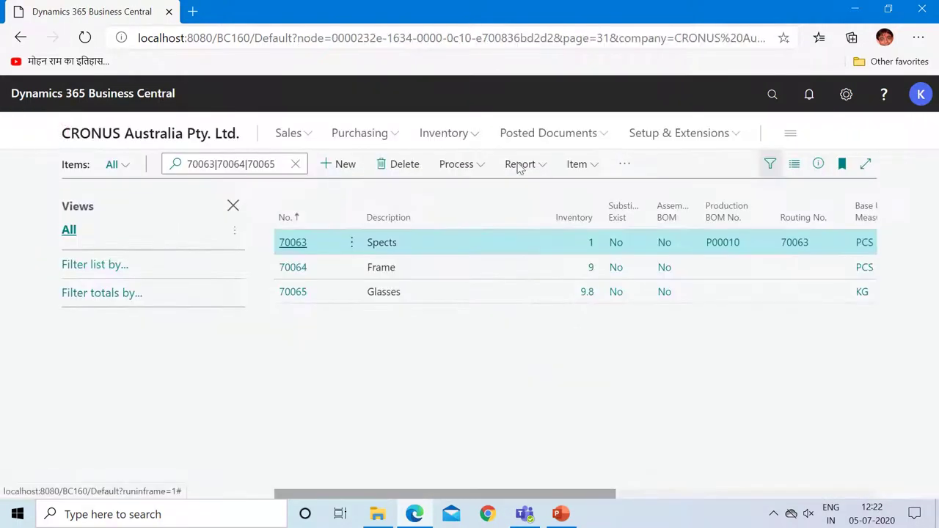
pyautogui.click(771, 104)
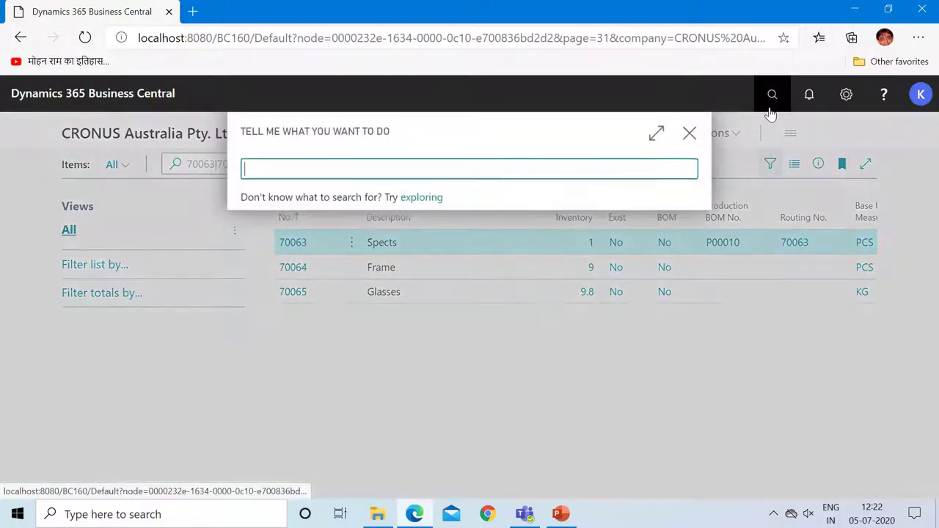
pyautogui.write('re')
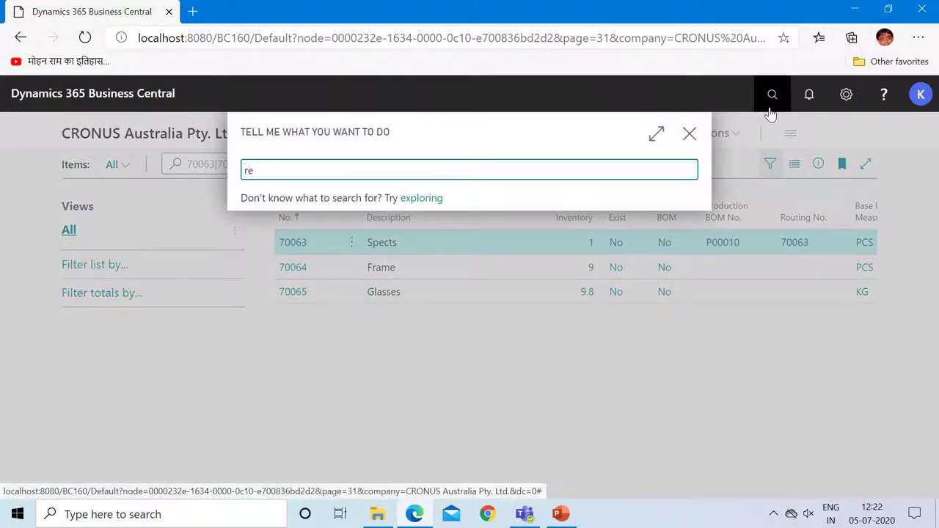
pyautogui.write('leased pr')
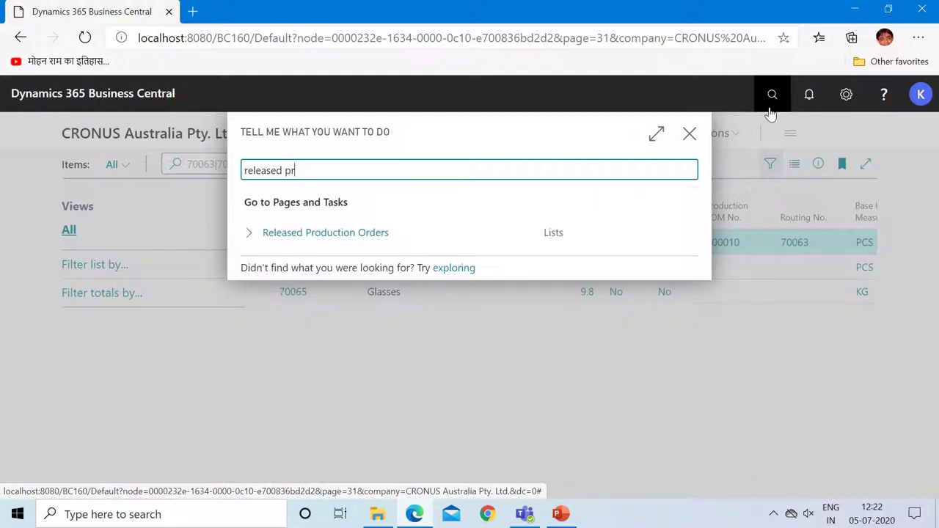
pyautogui.press('Down')
pyautogui.press('Down')
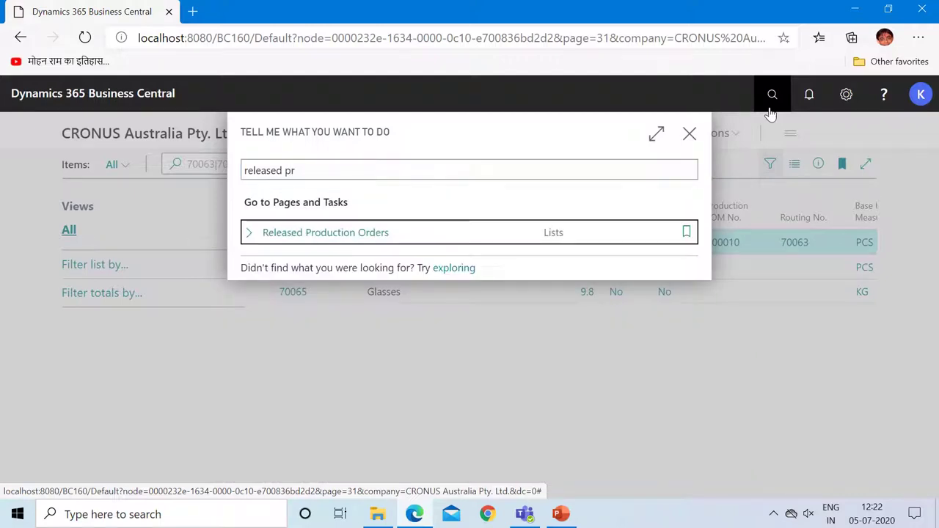
pyautogui.press('Return')
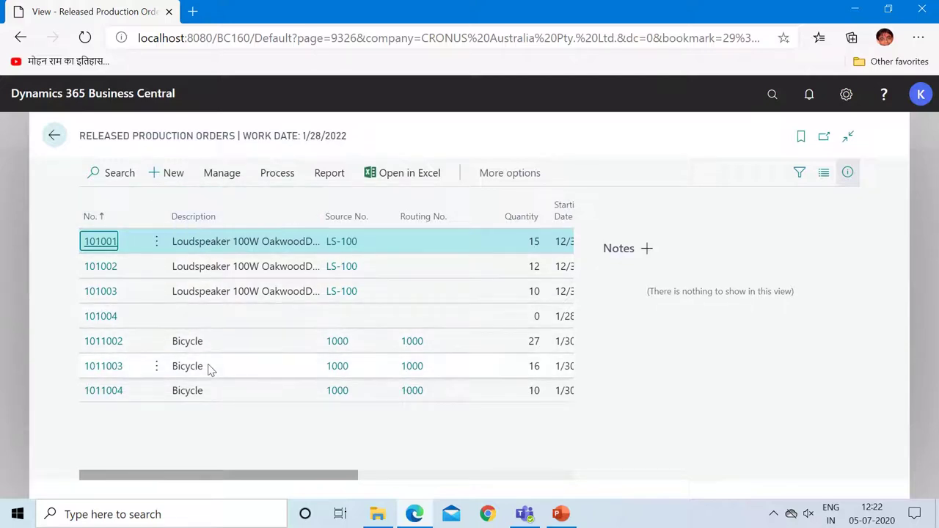
# Step: Create a new released production order 'Spects' with source type Item and item 70063
pyautogui.click(174, 173)
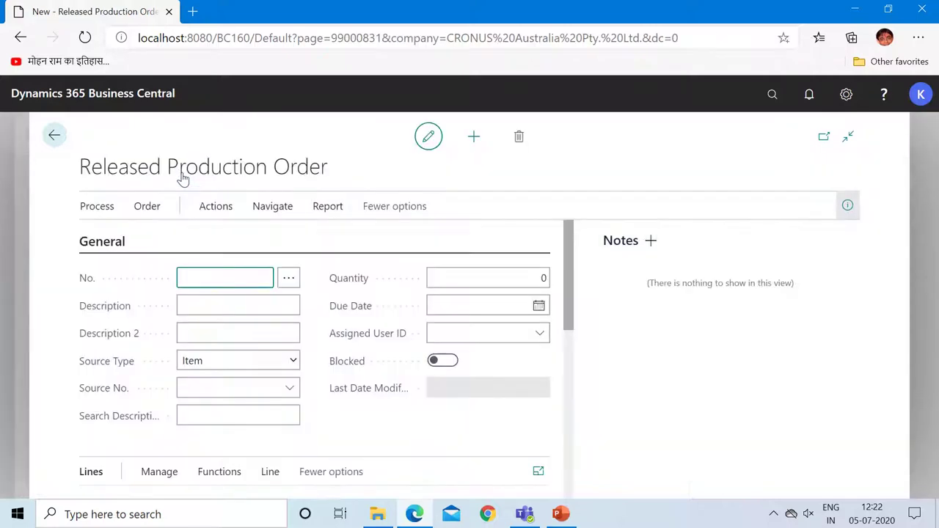
pyautogui.click(208, 313)
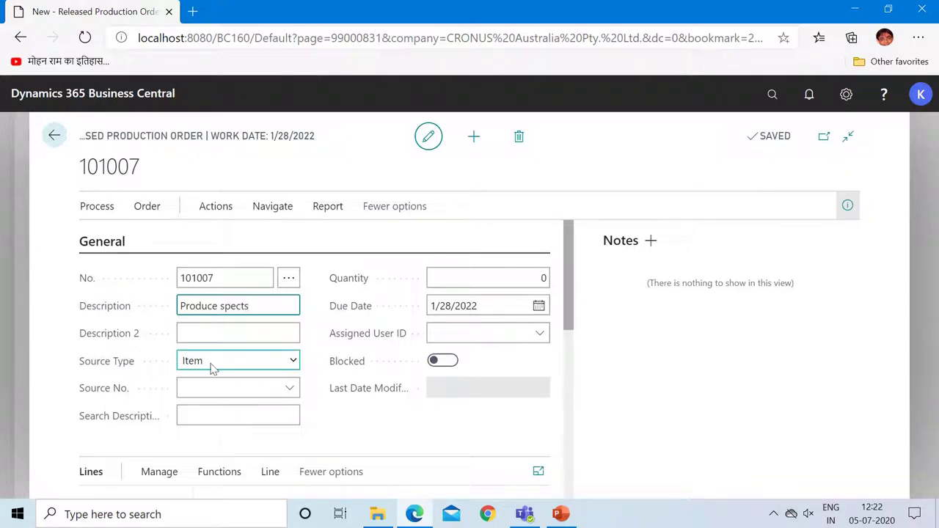
pyautogui.click(293, 363)
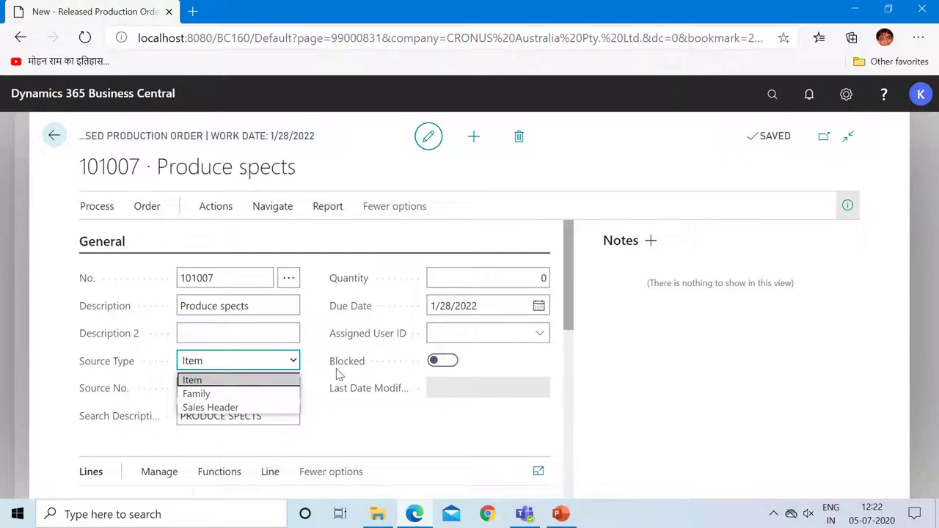
pyautogui.click(312, 386)
pyautogui.click(245, 386)
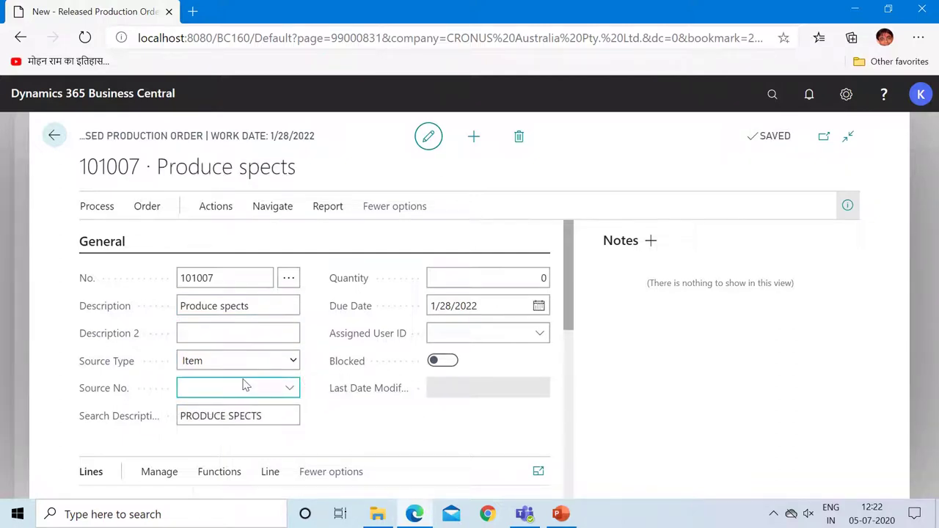
pyautogui.click(244, 379)
pyautogui.write('70')
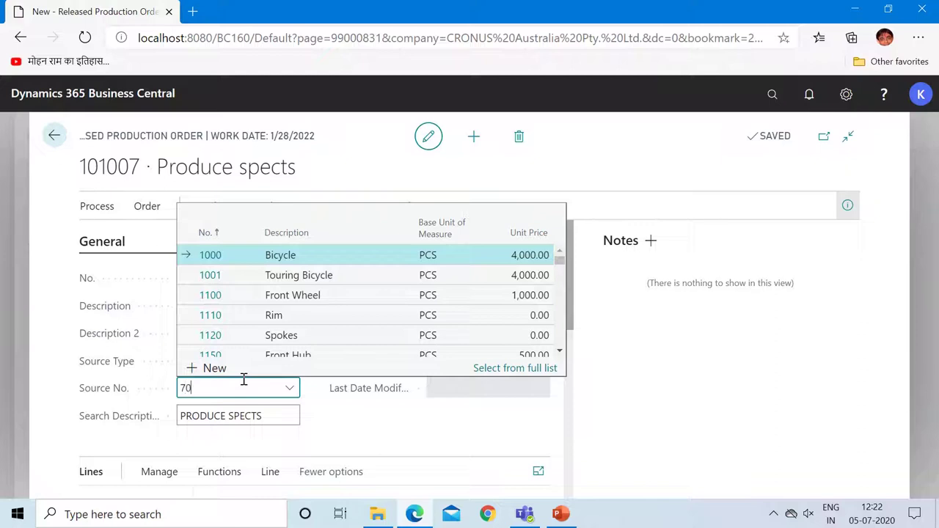
pyautogui.write('0063')
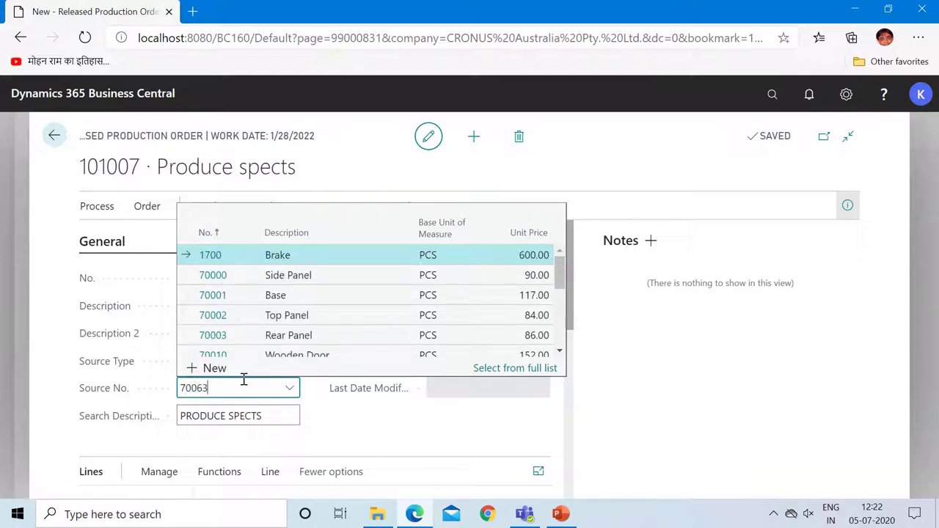
pyautogui.click(325, 429)
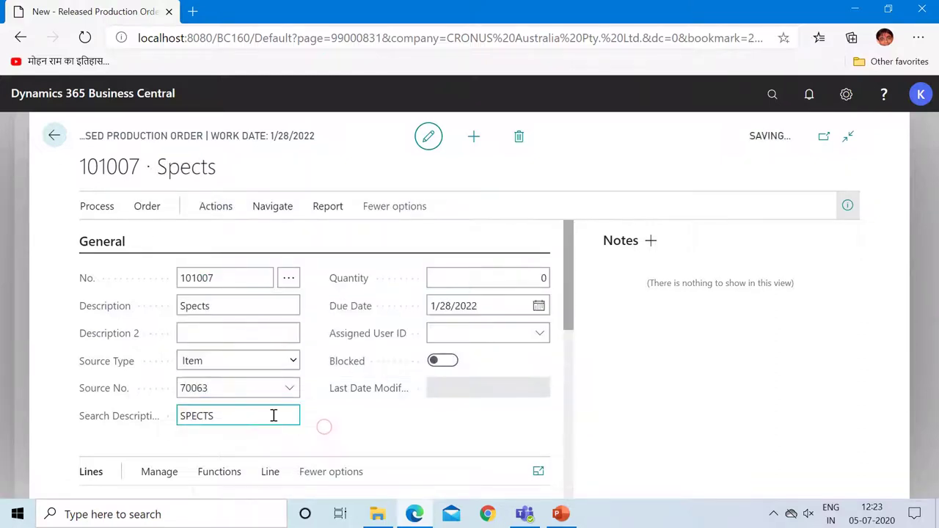
# Step: Set the order's production quantity to 1
pyautogui.click(526, 279)
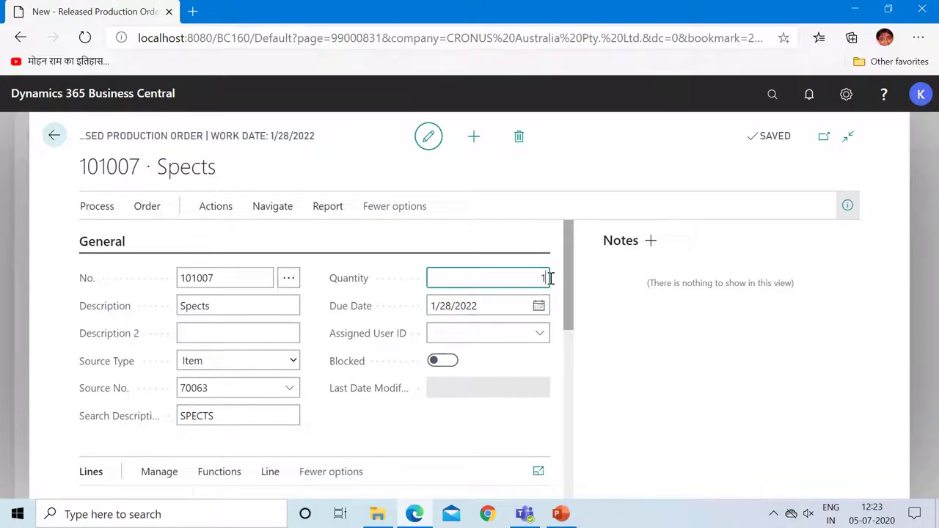
pyautogui.press('Tab')
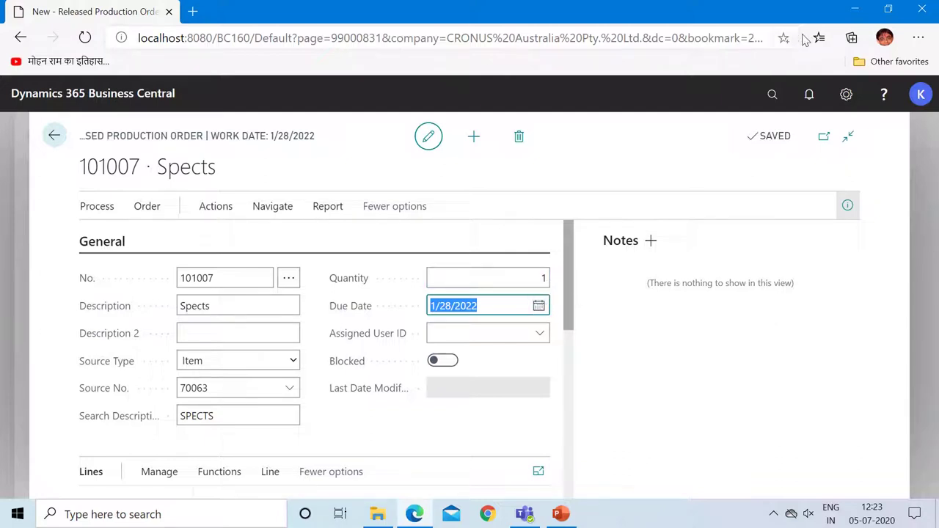
pyautogui.click(843, 94)
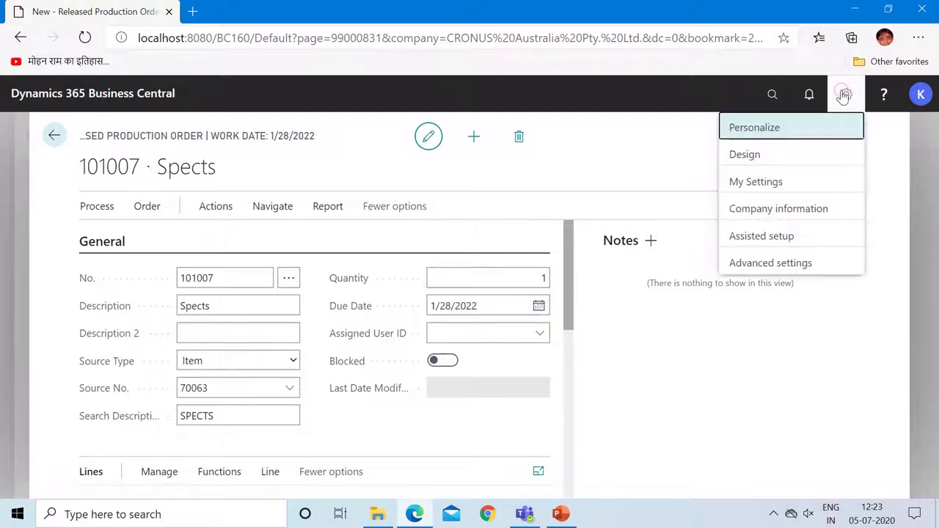
# Step: Open My Settings, close it unchanged, and return to the Released Production Orders list
pyautogui.click(765, 181)
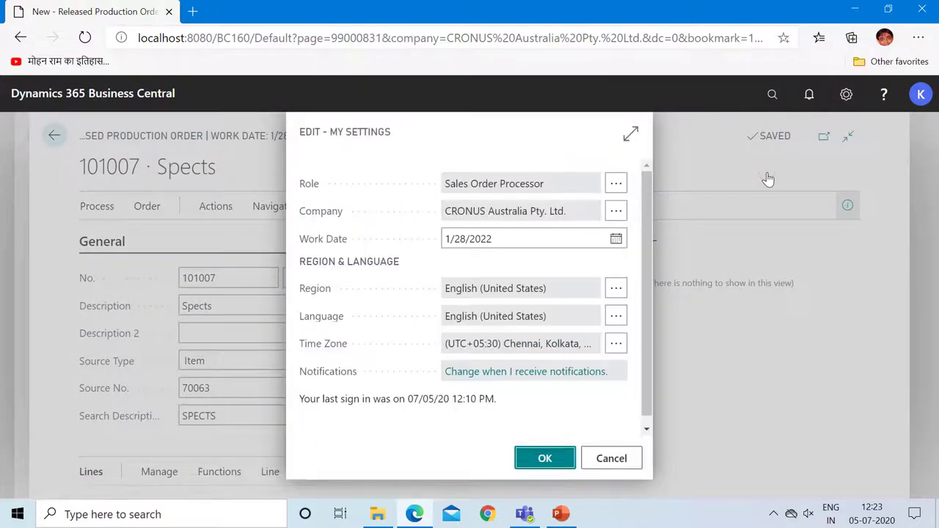
pyautogui.click(612, 459)
pyautogui.click(51, 136)
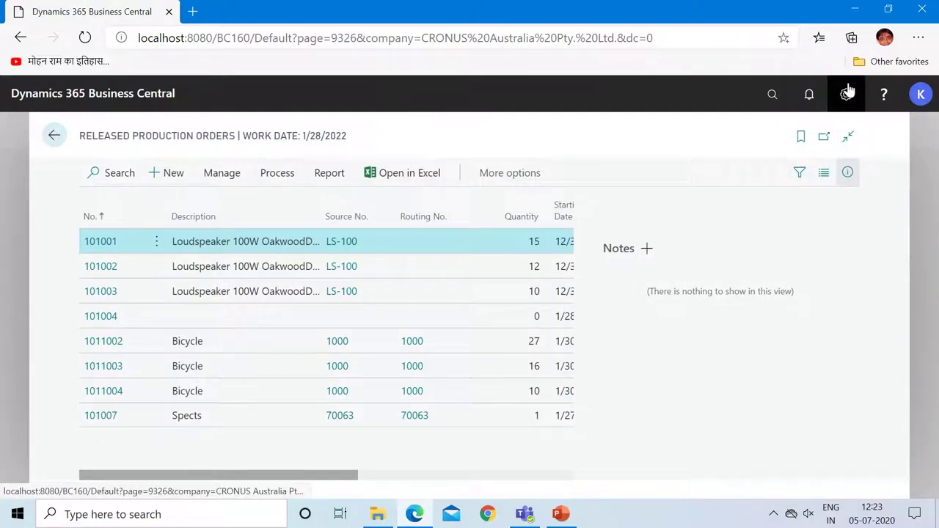
# Step: Change the work date to 1/28/2020 and start another released production order
pyautogui.click(846, 94)
pyautogui.click(786, 188)
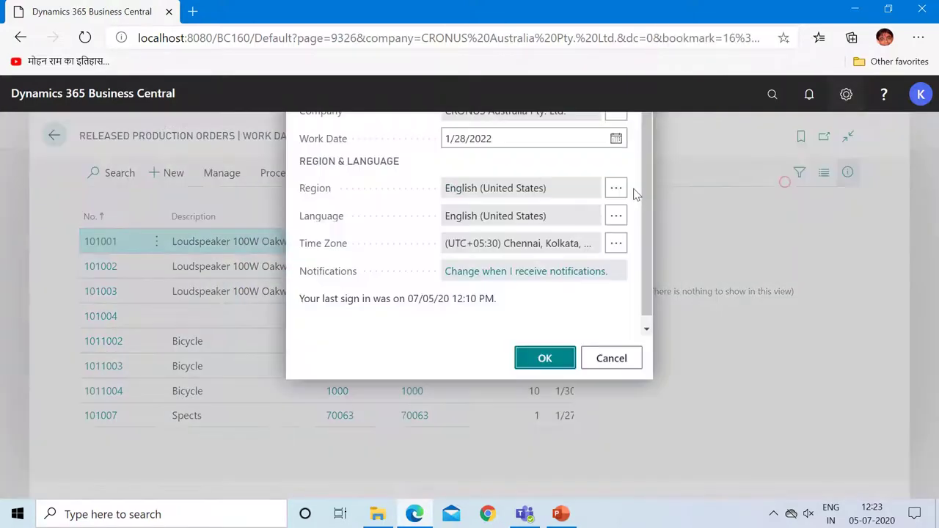
pyautogui.click(520, 241)
pyautogui.press('BackSpace')
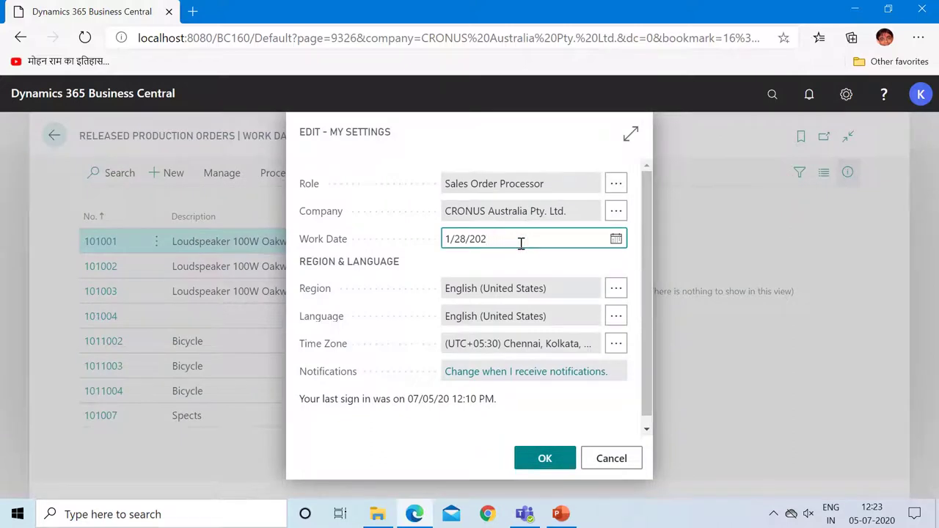
pyautogui.click(544, 458)
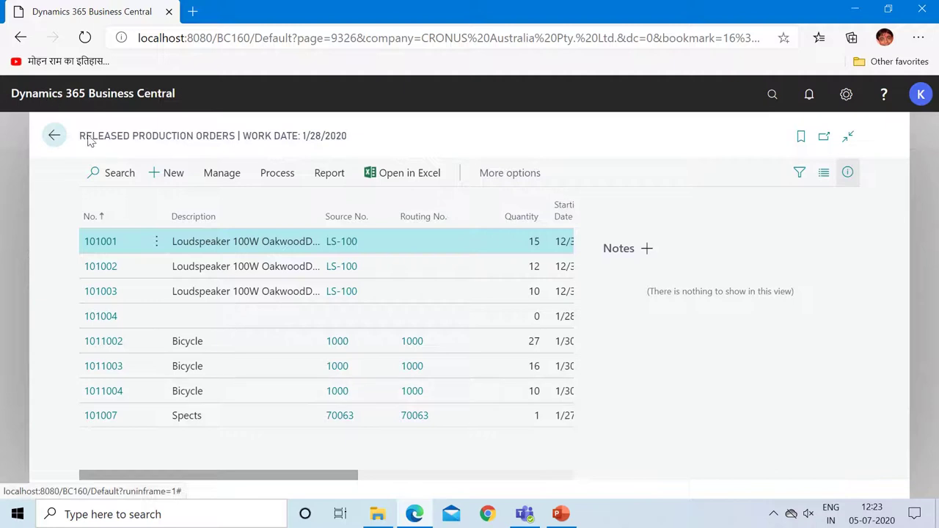
pyautogui.click(167, 176)
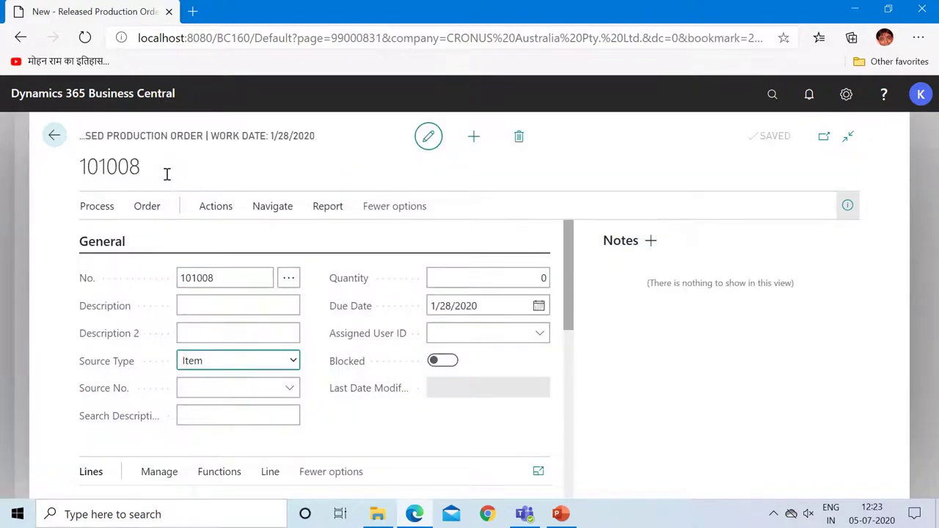
# Step: Enter description Spects and select source item 70063 for order 101008
pyautogui.click(215, 308)
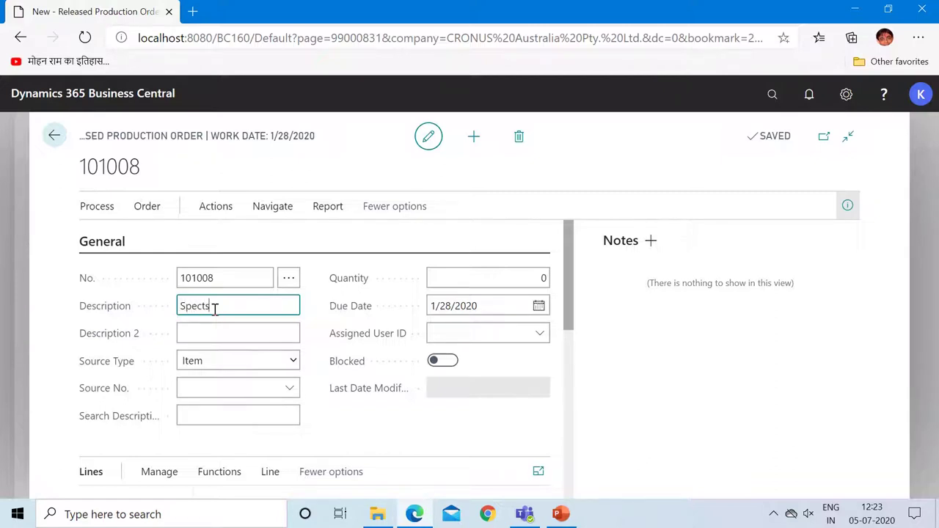
pyautogui.press('Tab')
pyautogui.click(253, 388)
pyautogui.write('7006')
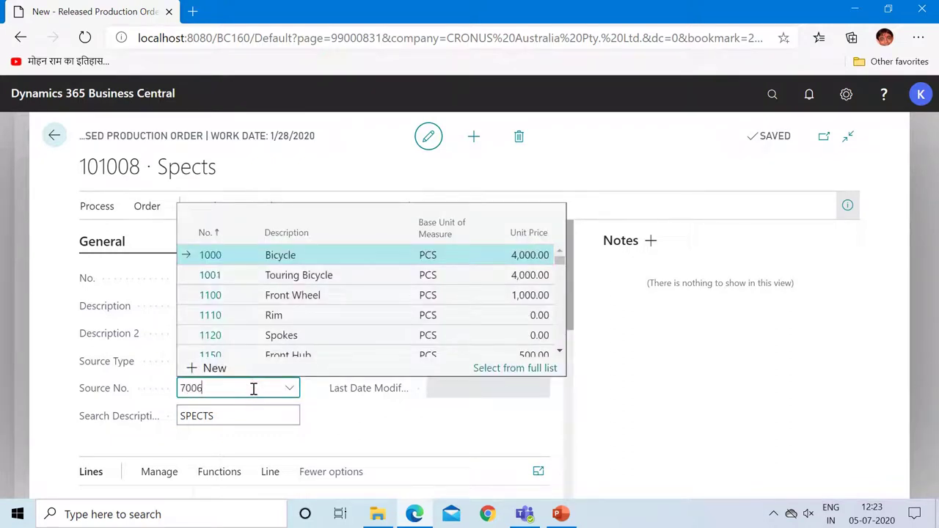
pyautogui.write('3')
pyautogui.click(261, 416)
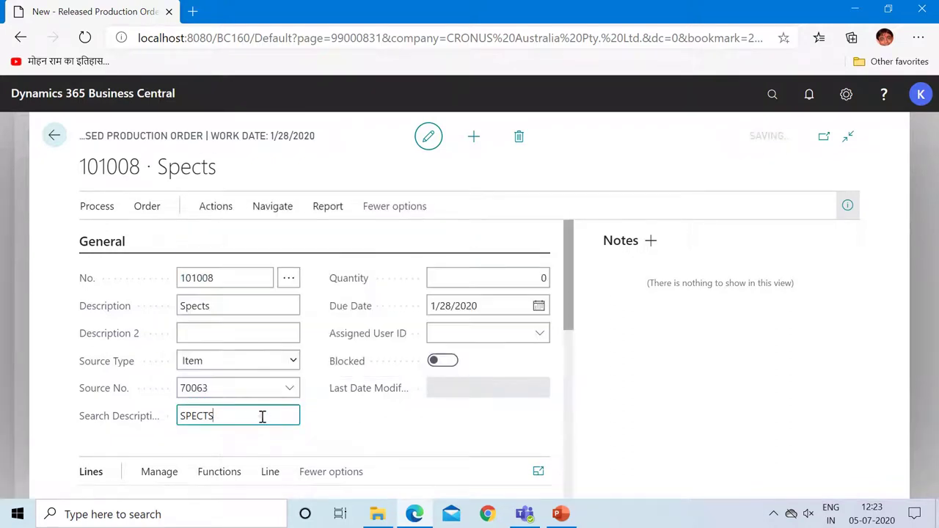
# Step: Set quantity to 1 and keep the due date 1/28/2020
pyautogui.click(518, 277)
pyautogui.write('1')
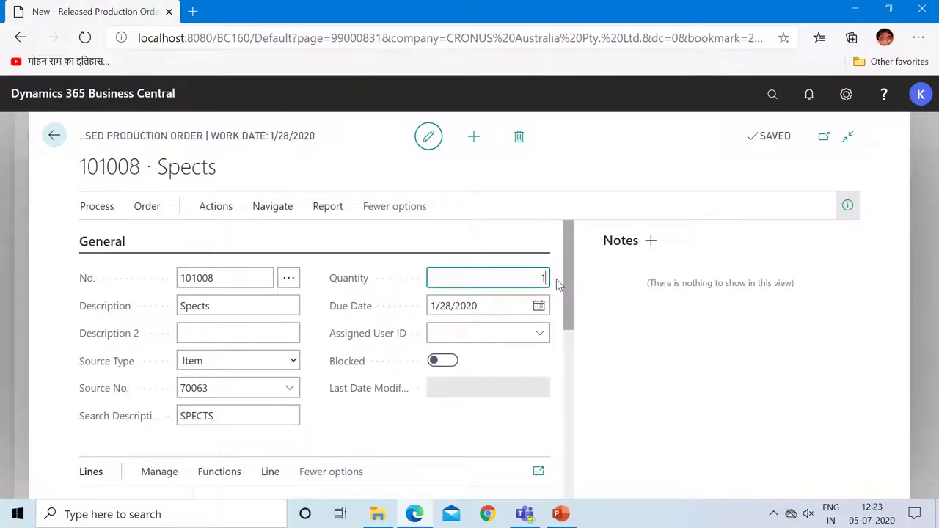
pyautogui.press('Tab')
pyautogui.click(566, 286)
pyautogui.moveTo(565, 283)
pyautogui.mouseDown()
pyautogui.moveTo(577, 363)
pyautogui.moveTo(565, 298)
pyautogui.mouseUp()
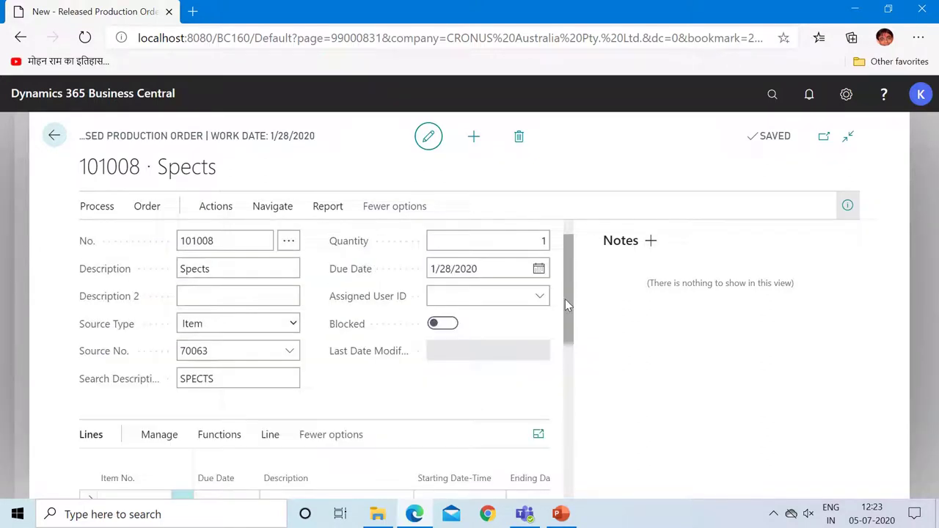
# Step: Refresh production order 101008 with default options and scroll to its new 70063 Spects line
pyautogui.click(103, 212)
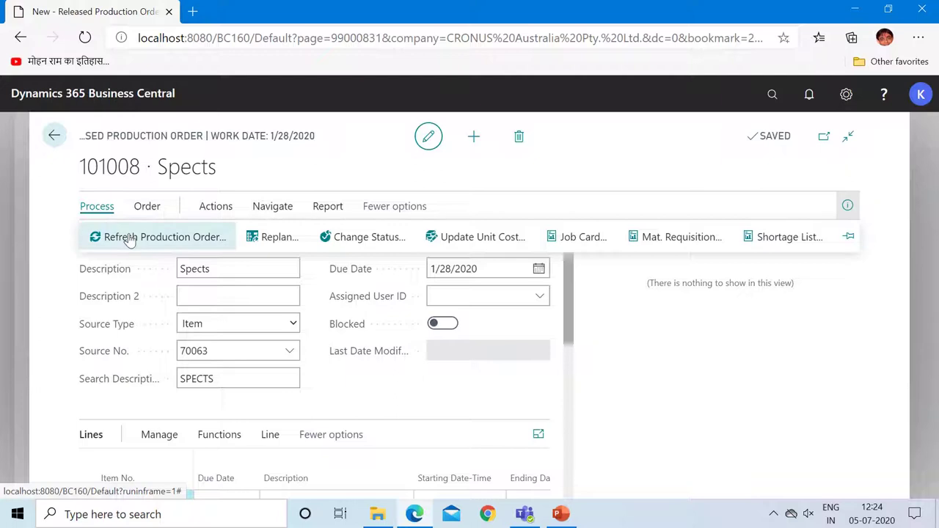
pyautogui.click(128, 238)
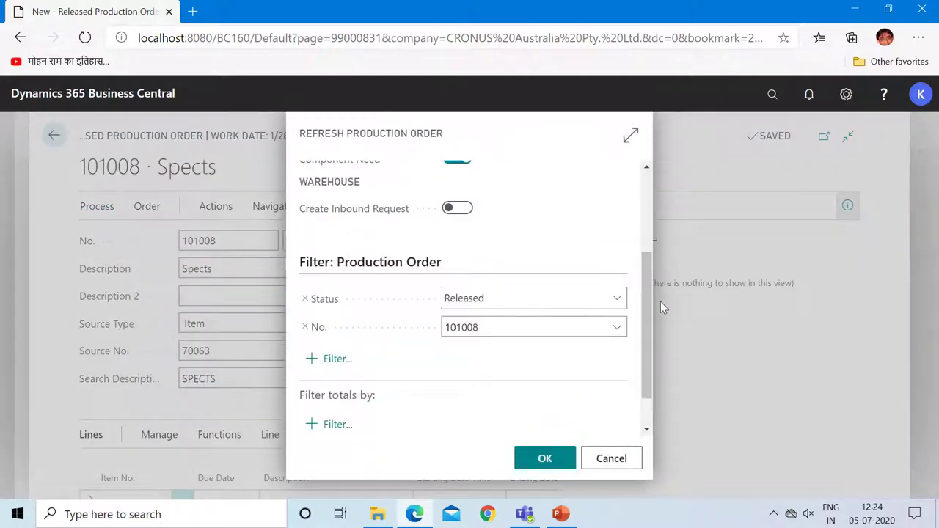
pyautogui.moveTo(651, 290); pyautogui.dragTo(647, 194)
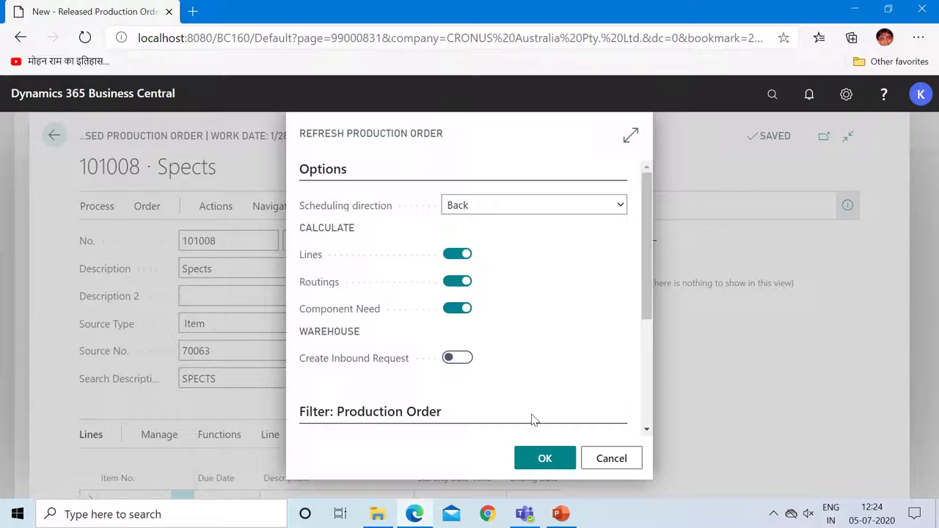
pyautogui.click(546, 458)
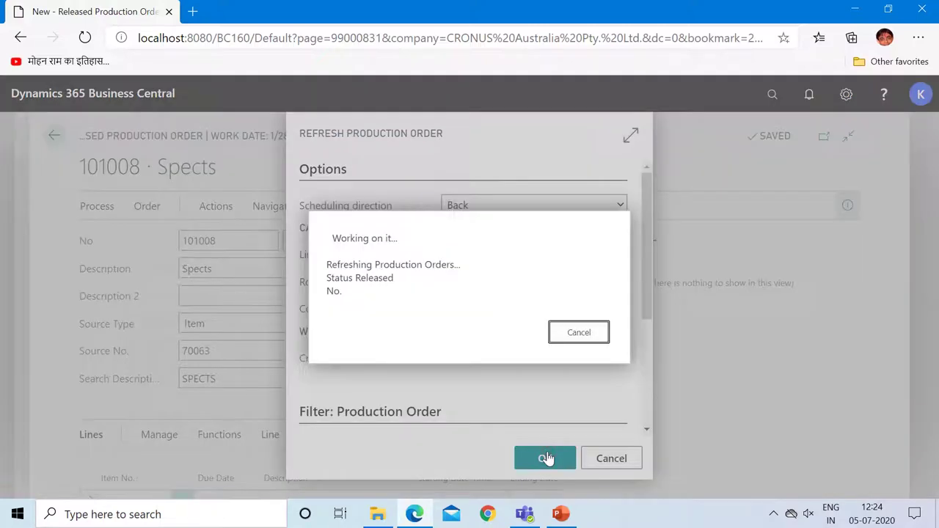
pyautogui.scroll(-1, 572, 325)
pyautogui.scroll(-2, 573, 325)
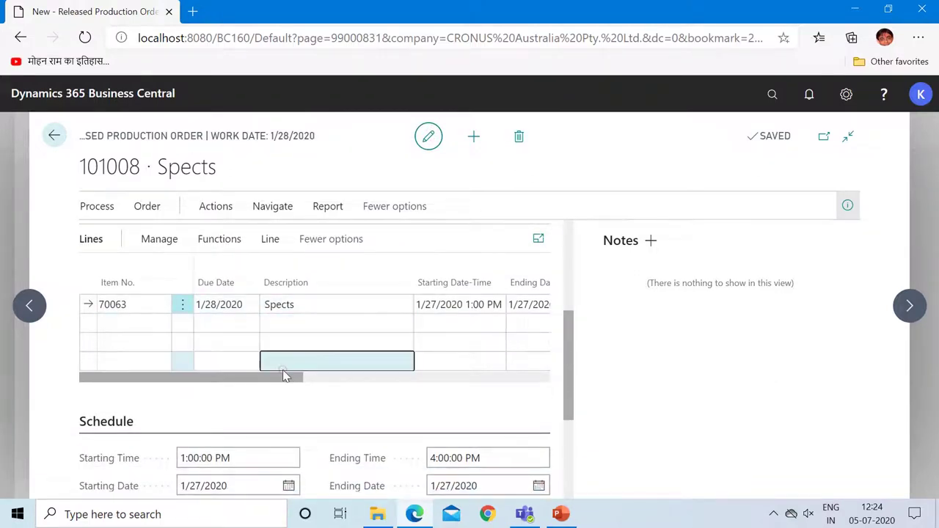
pyautogui.click(290, 306)
pyautogui.moveTo(283, 382); pyautogui.dragTo(371, 384)
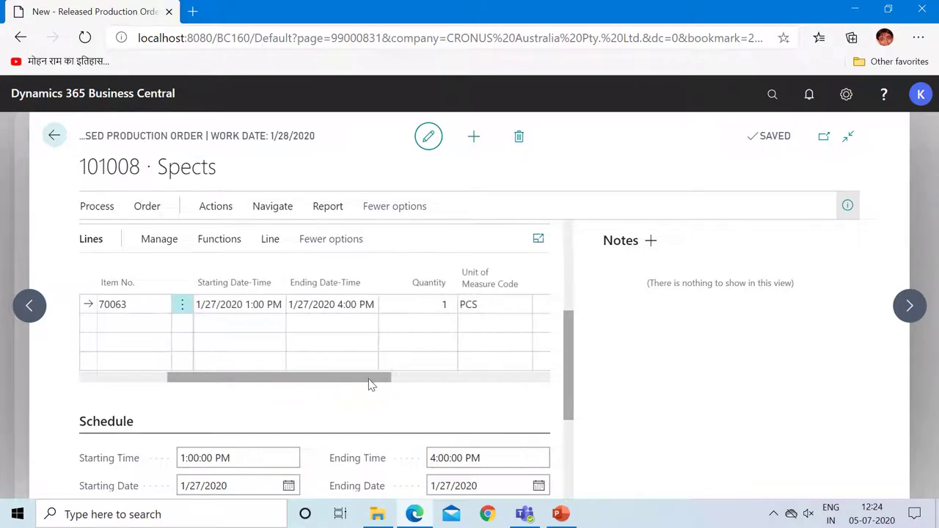
pyautogui.click(221, 303)
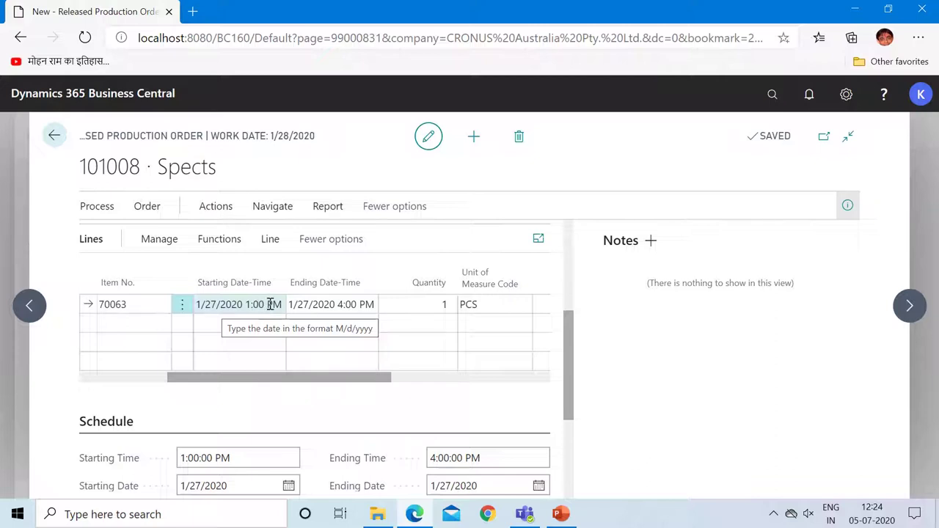
pyautogui.click(314, 304)
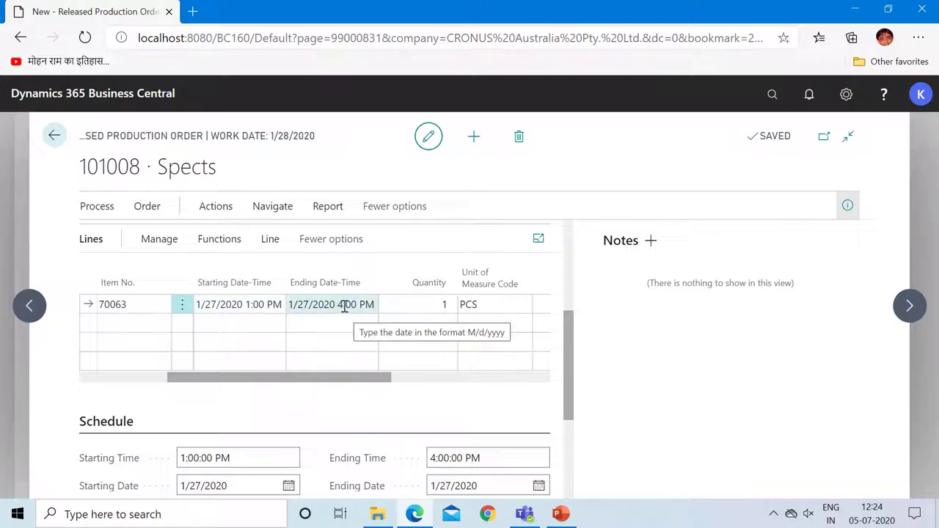
pyautogui.click(435, 332)
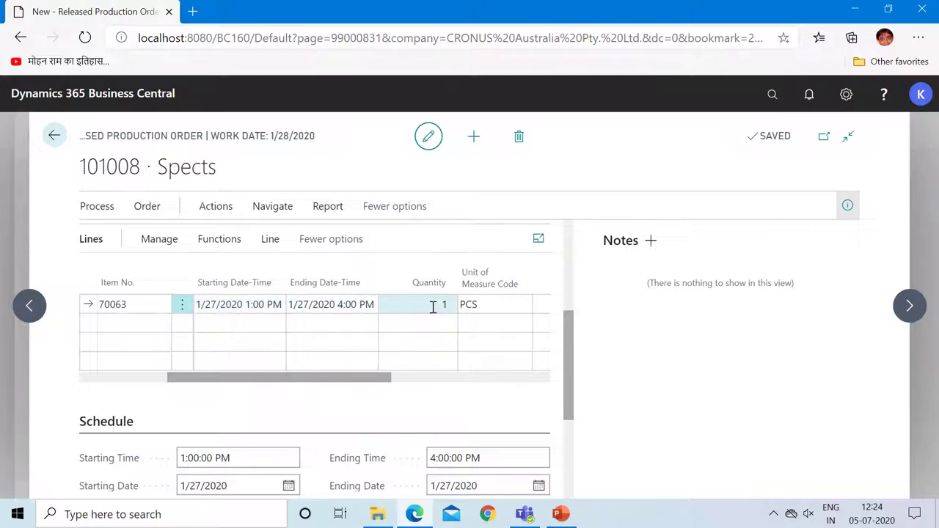
pyautogui.moveTo(340, 385); pyautogui.dragTo(534, 379)
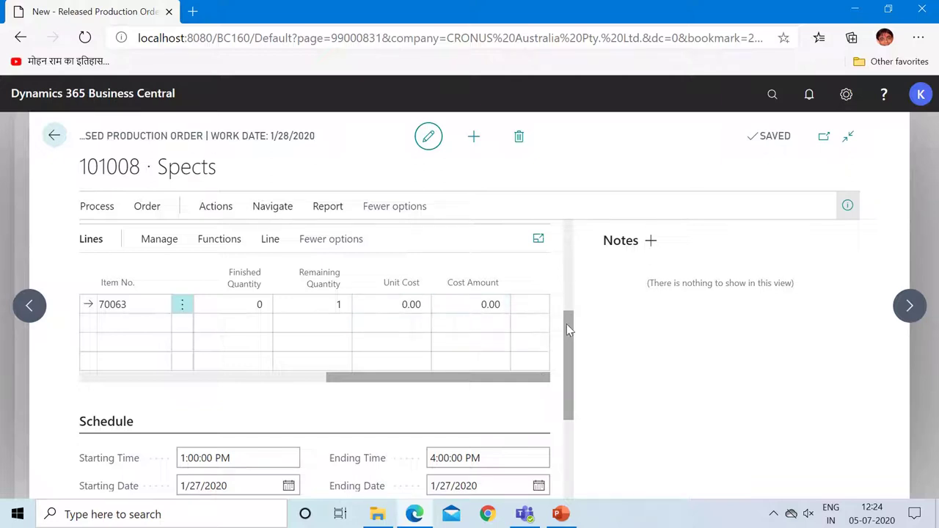
pyautogui.moveTo(572, 338); pyautogui.dragTo(570, 369)
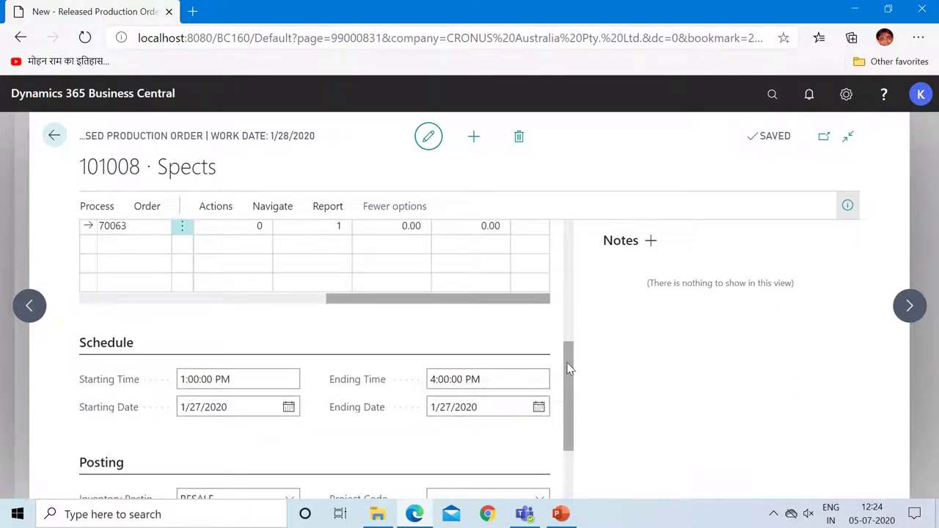
pyautogui.moveTo(570, 369); pyautogui.dragTo(570, 336)
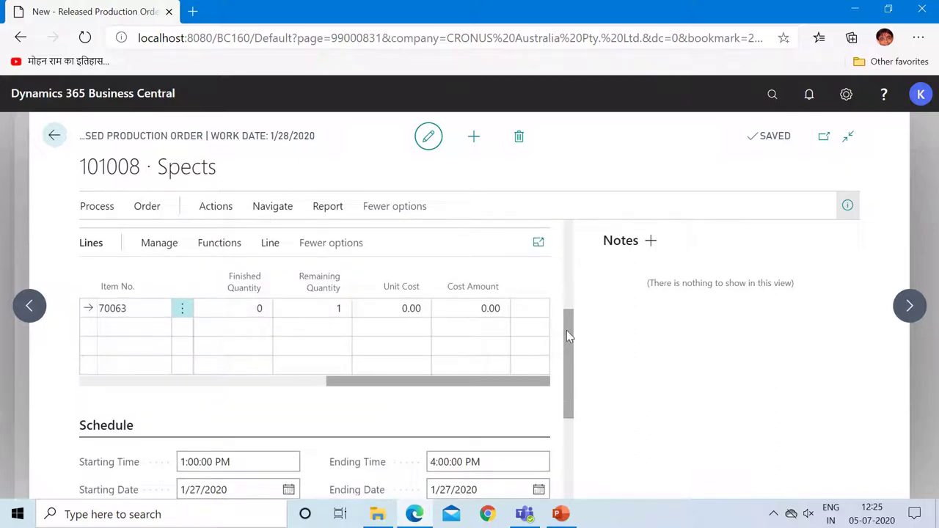
pyautogui.moveTo(567, 330); pyautogui.dragTo(566, 333)
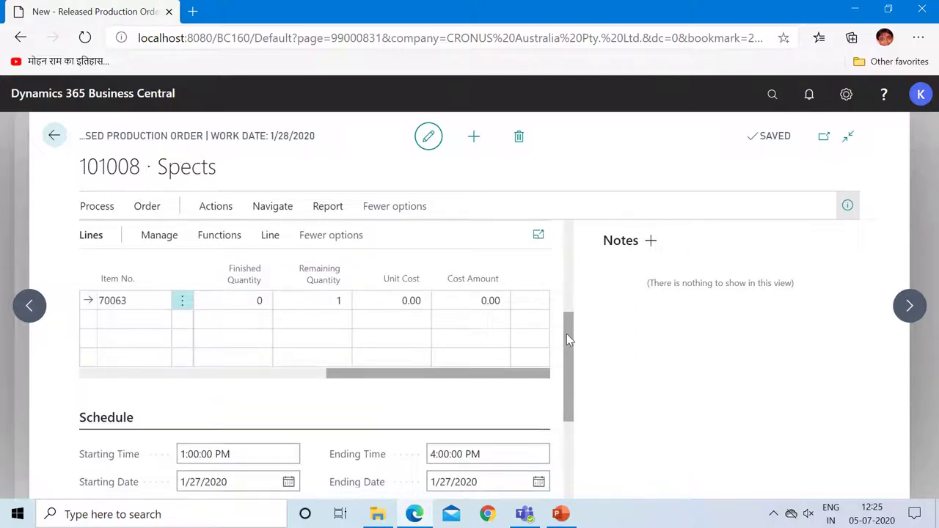
# Step: Open the production journal for order 101008's line and view the Flushing Method Filter choices
pyautogui.click(268, 237)
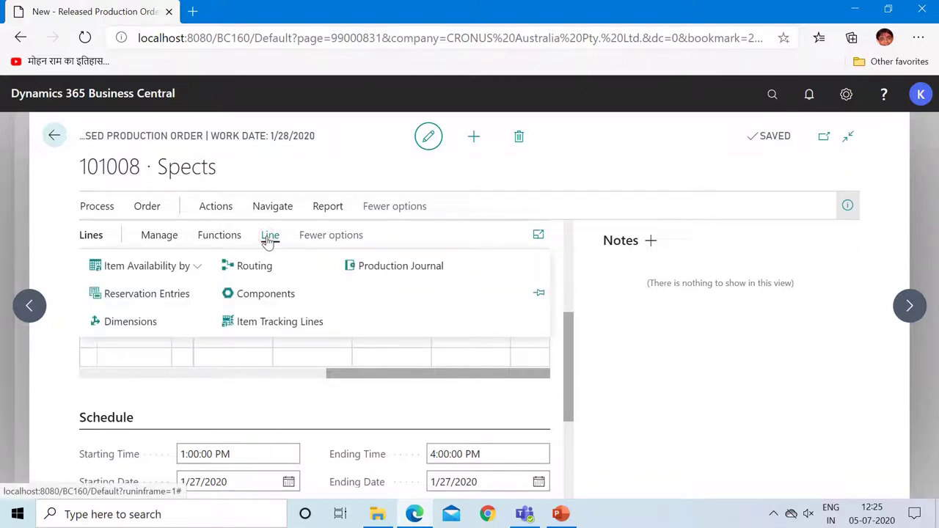
pyautogui.click(366, 271)
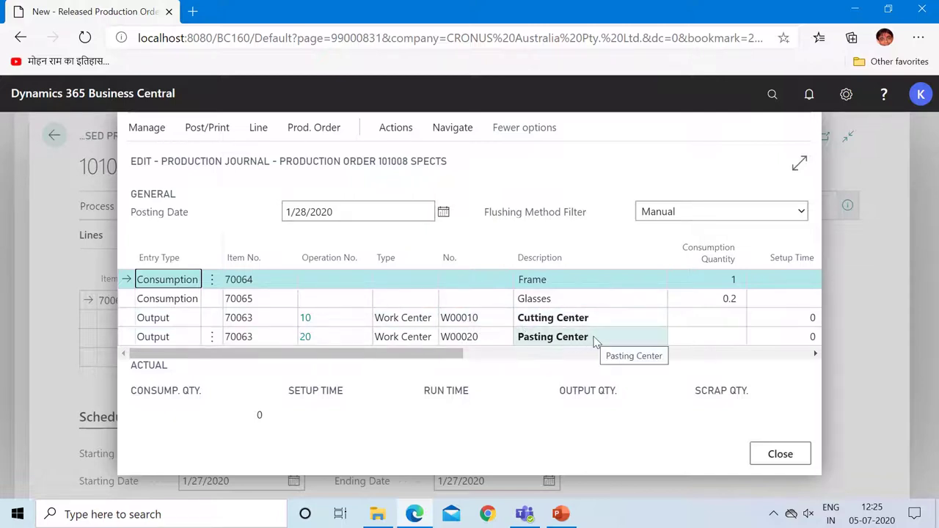
pyautogui.moveTo(446, 355); pyautogui.dragTo(896, 350)
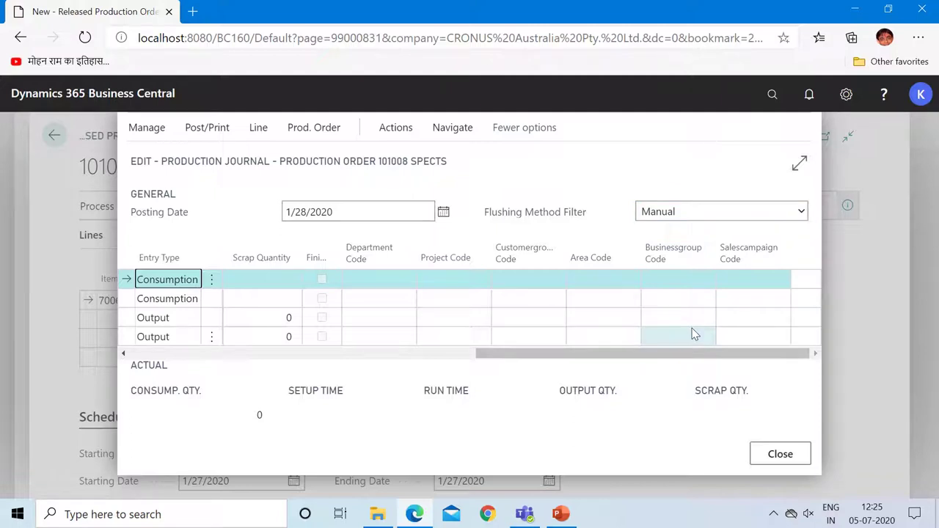
pyautogui.click(803, 216)
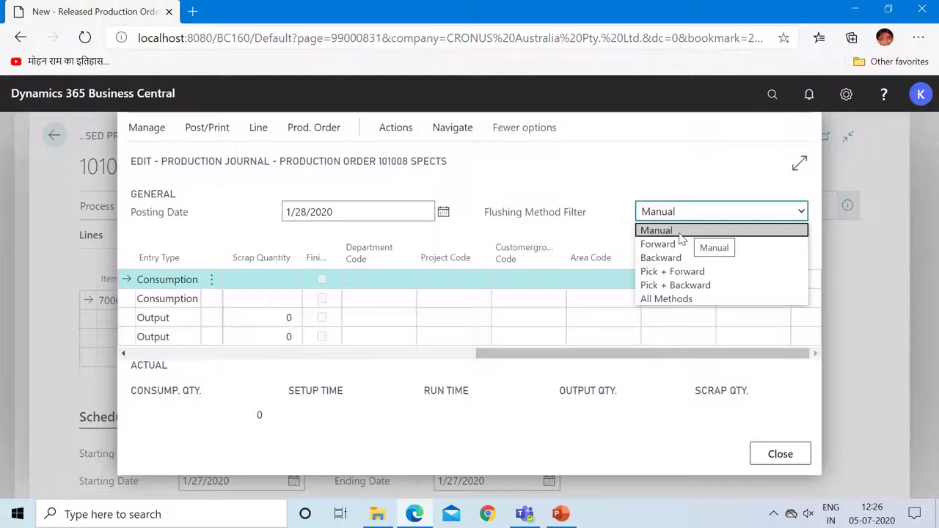
# Step: Leave the Flushing Method Filter on Manual and review the journal lines
pyautogui.click(592, 201)
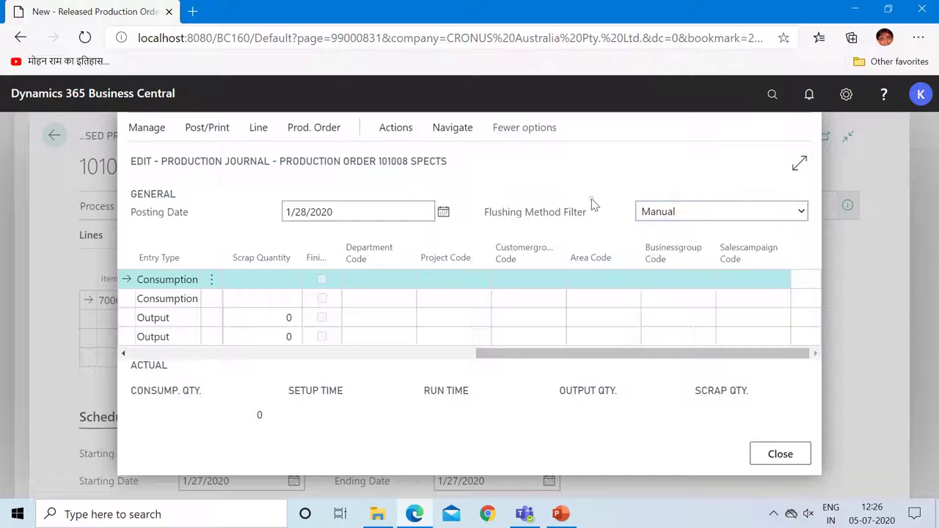
pyautogui.click(191, 130)
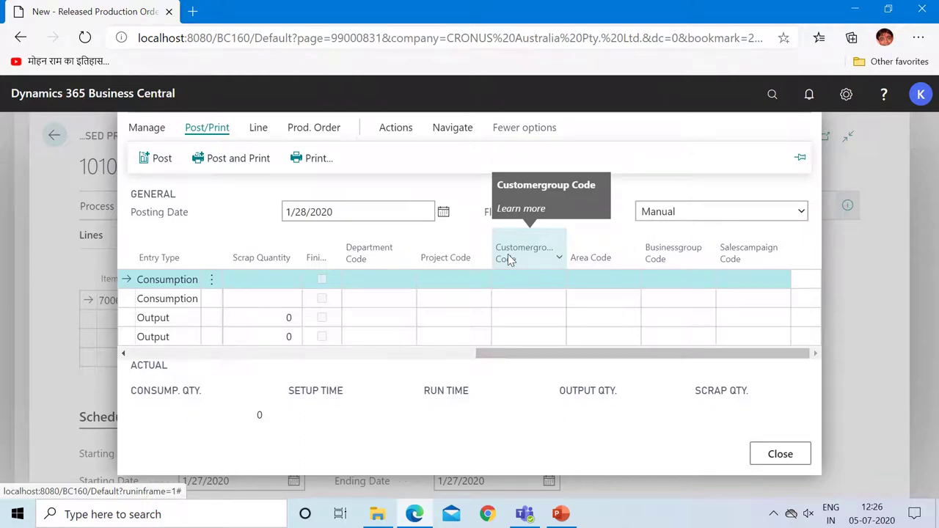
pyautogui.click(804, 215)
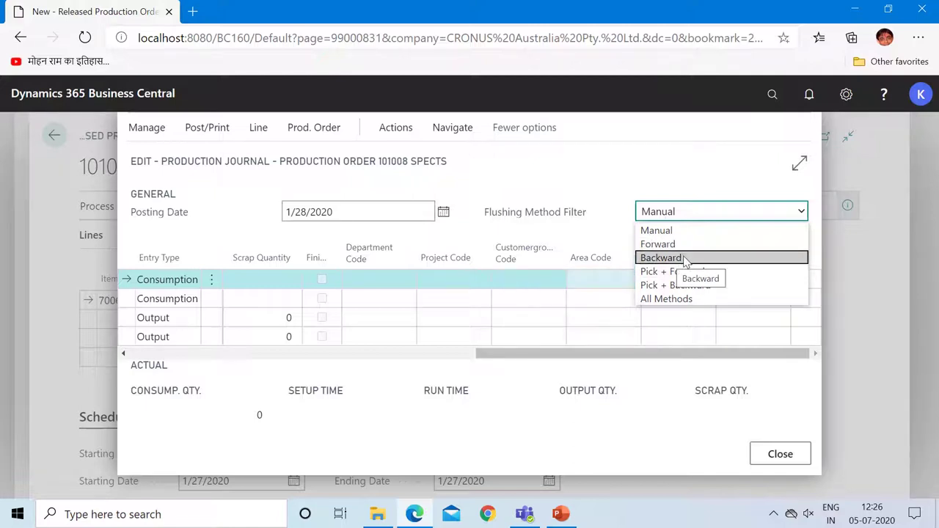
pyautogui.click(575, 177)
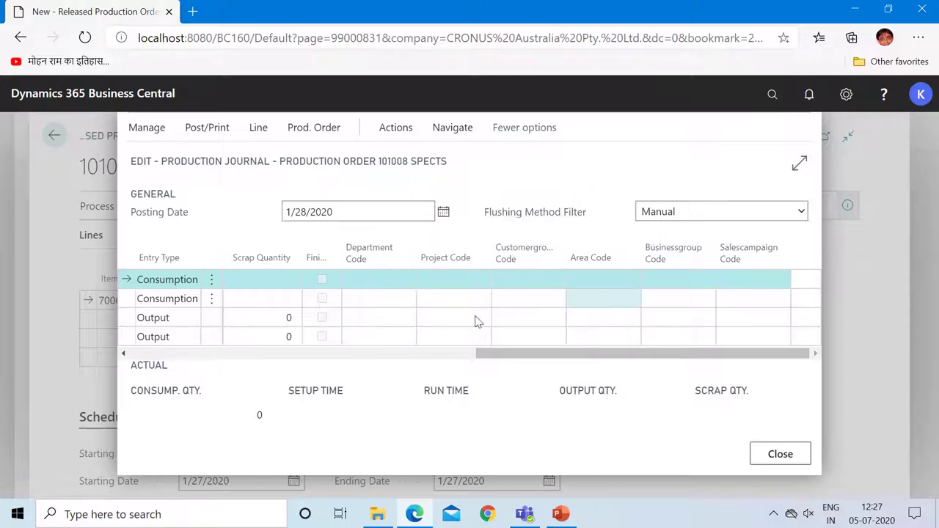
pyautogui.moveTo(560, 356); pyautogui.dragTo(472, 361)
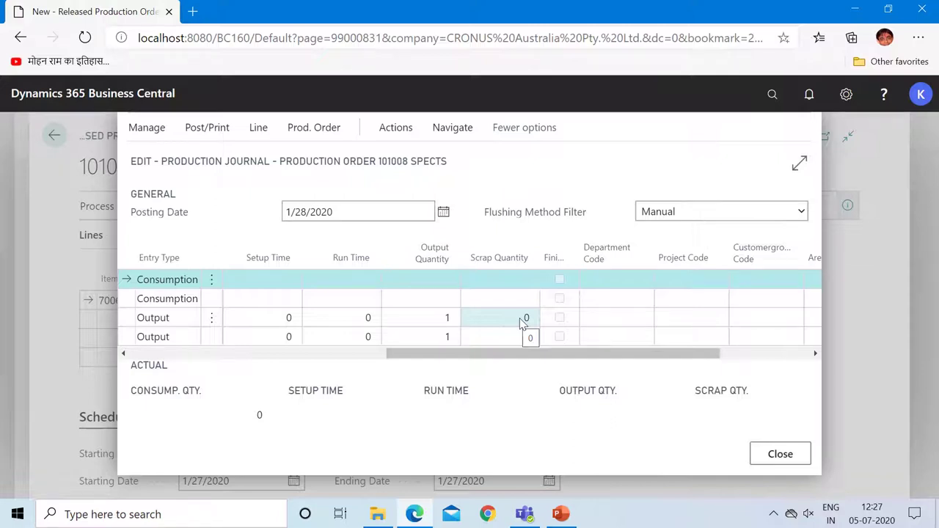
# Step: Post the consumption and output journal lines and confirm the success message
pyautogui.click(199, 129)
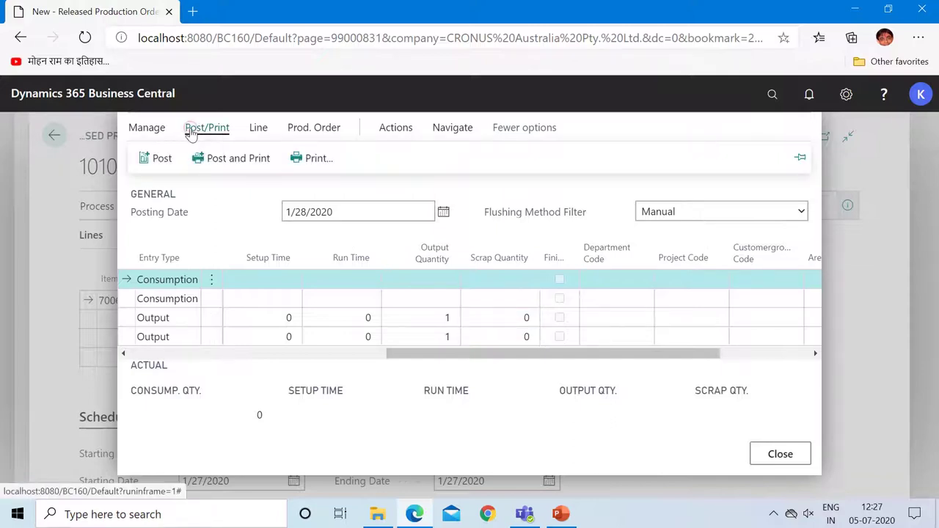
pyautogui.click(156, 158)
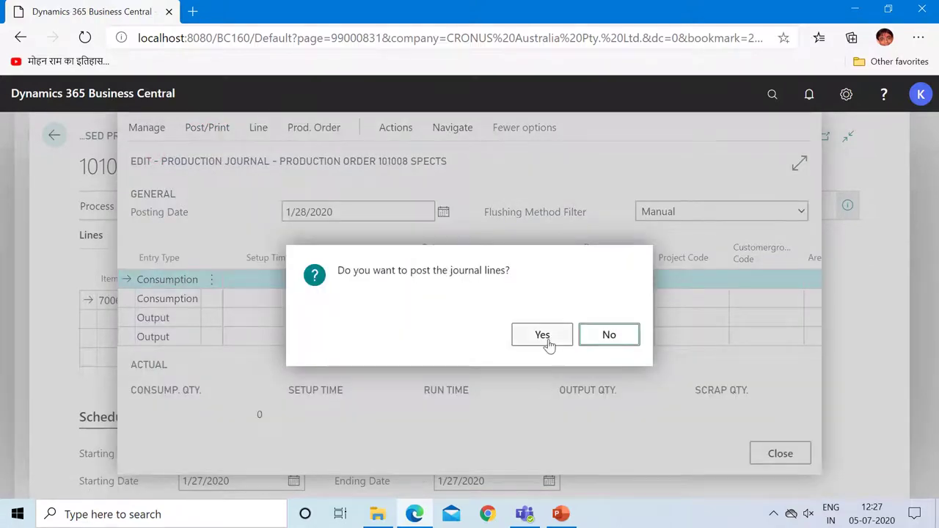
pyautogui.click(548, 343)
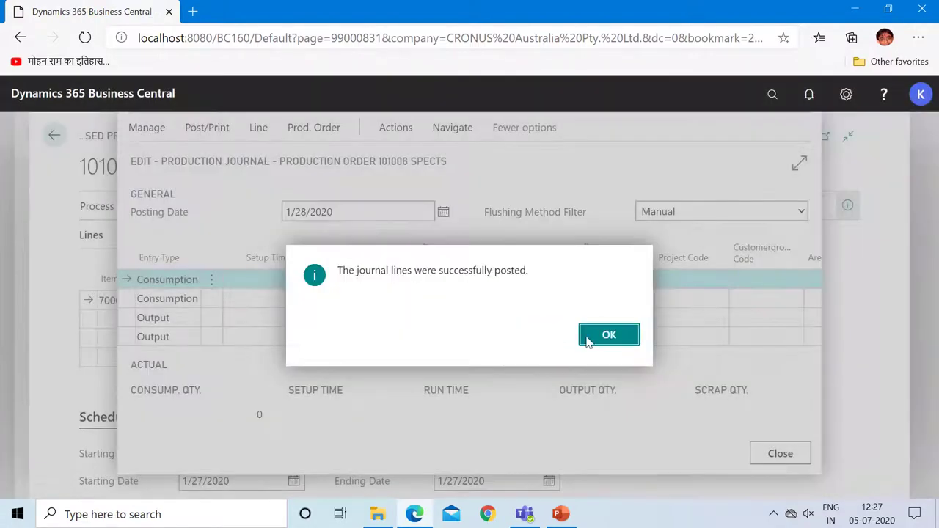
pyautogui.click(606, 338)
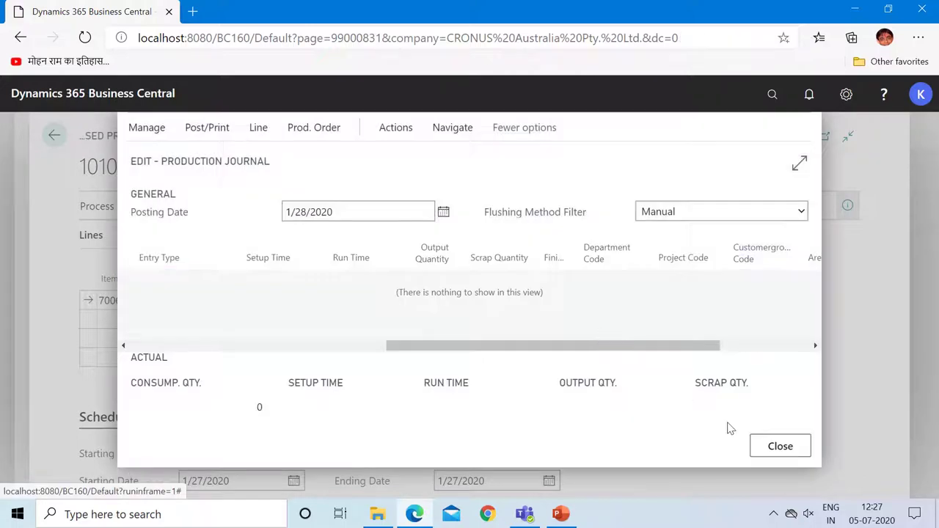
# Step: Close the journal and check the 70063 line shows finished quantity 1, remaining 0
pyautogui.click(766, 447)
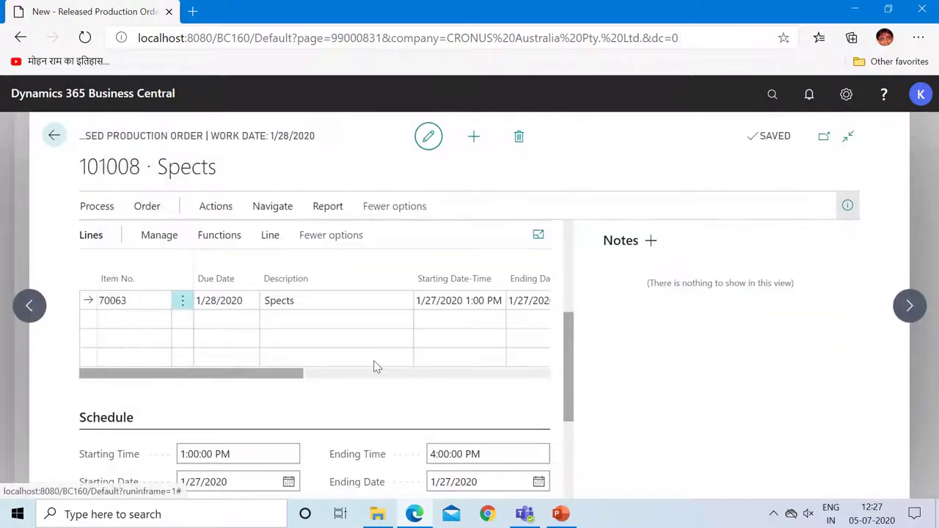
pyautogui.moveTo(267, 376); pyautogui.dragTo(545, 381)
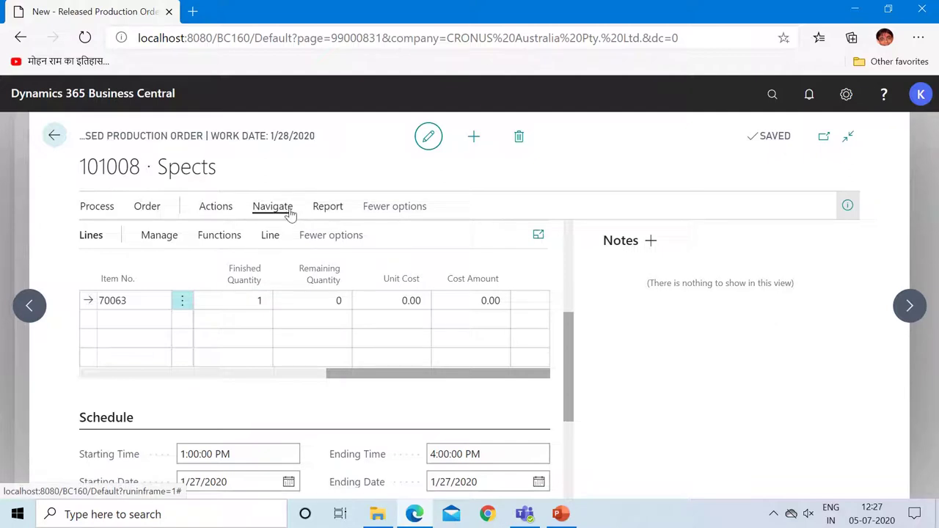
pyautogui.click(225, 211)
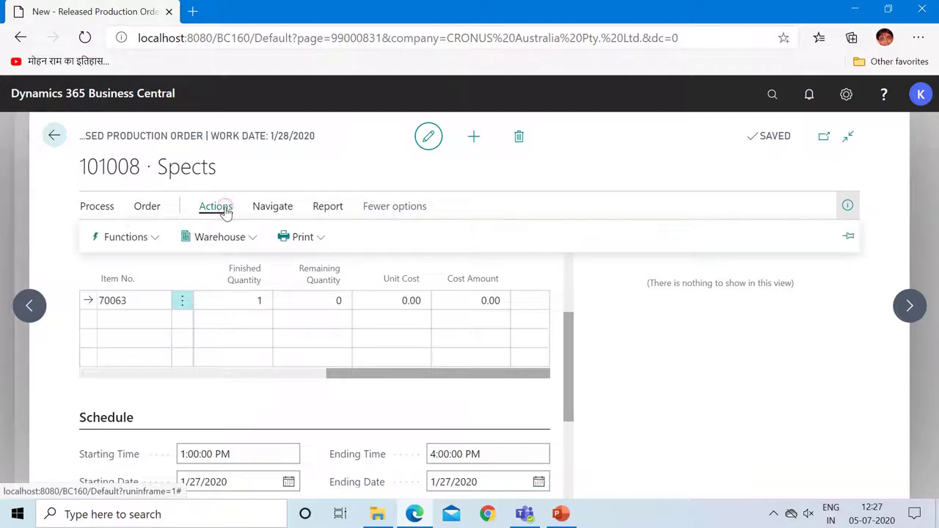
pyautogui.click(150, 239)
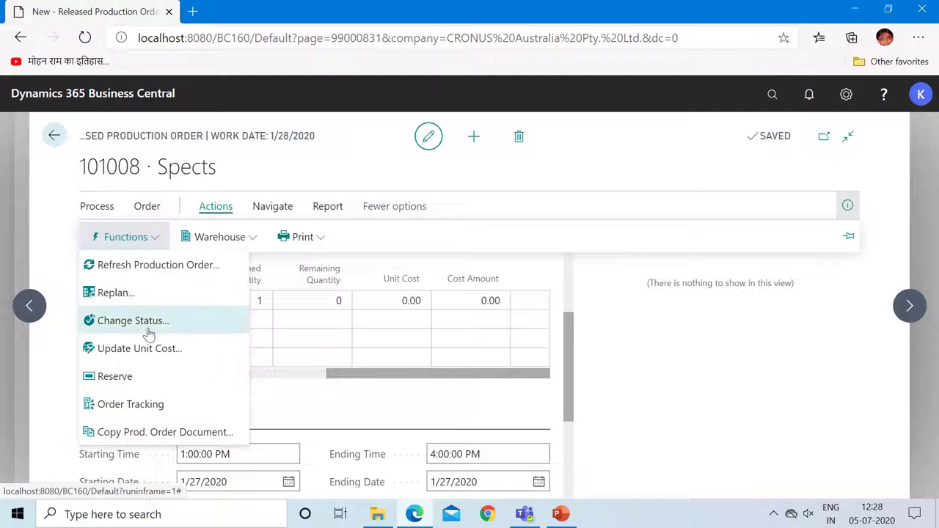
# Step: Update the order's unit cost calculated at All Levels, giving unit cost 32.00
pyautogui.click(141, 349)
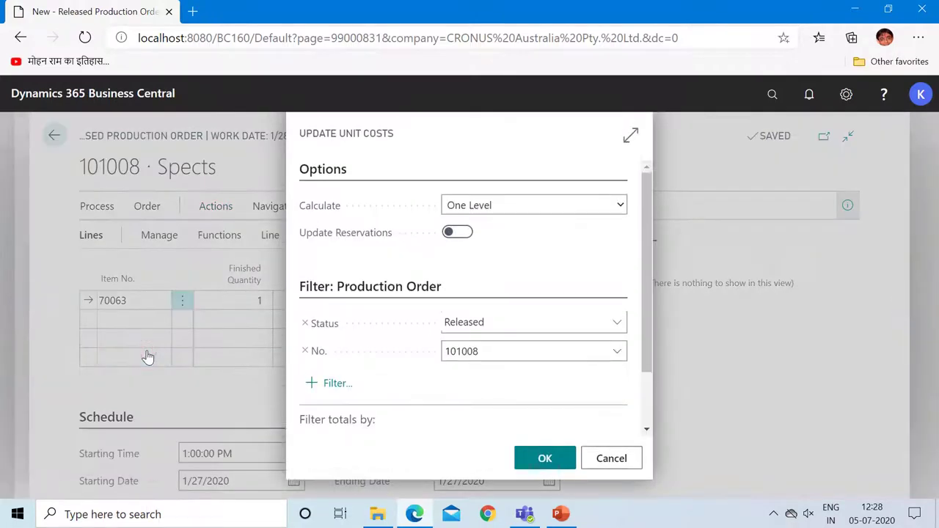
pyautogui.click(616, 209)
pyautogui.click(520, 238)
pyautogui.click(545, 459)
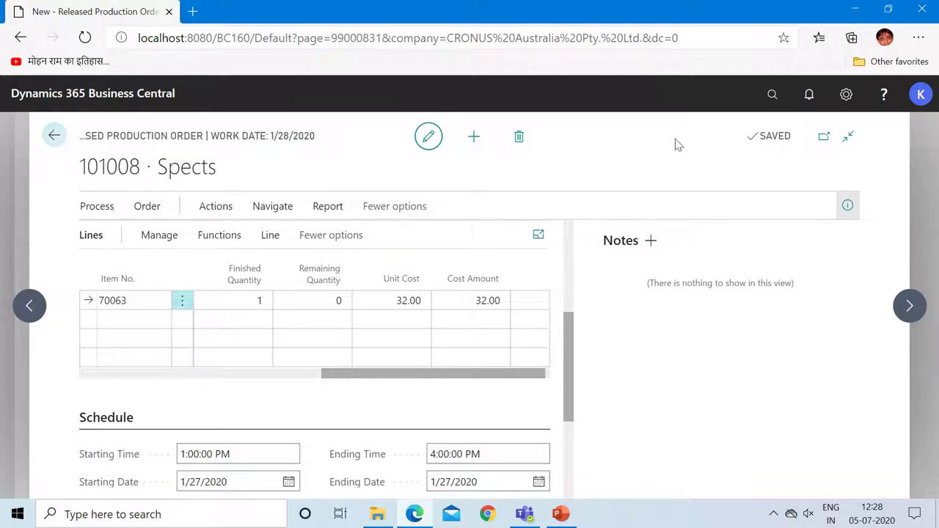
pyautogui.click(822, 137)
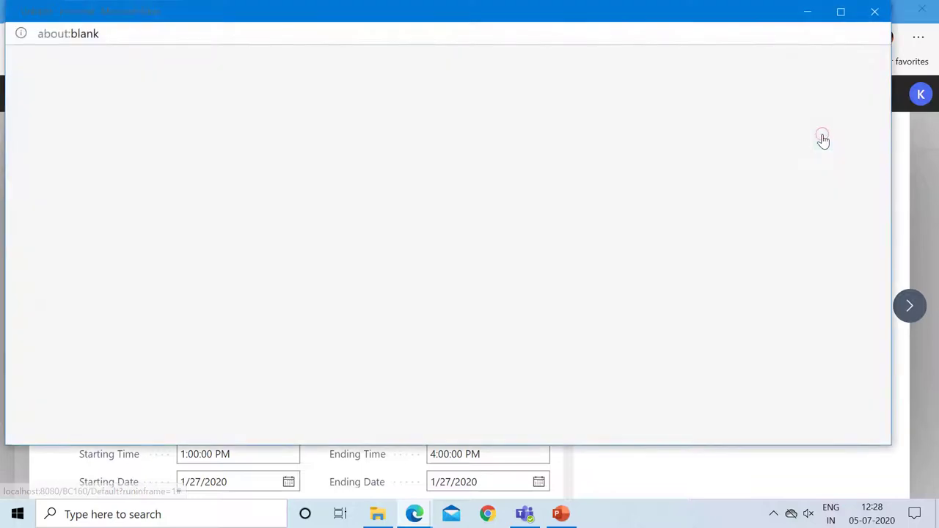
# Step: Close the extra window, return to the filtered items, and review the 70064 Frame card
pyautogui.click(807, 11)
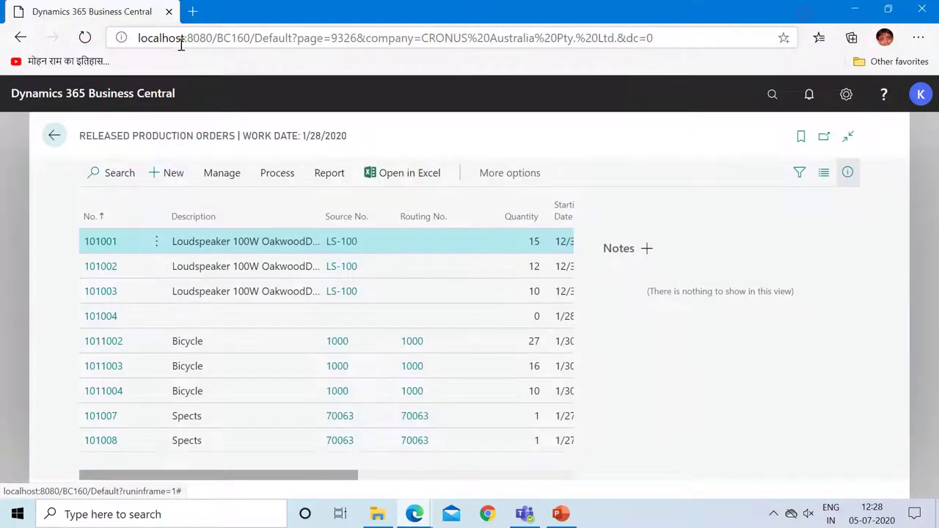
pyautogui.click(54, 135)
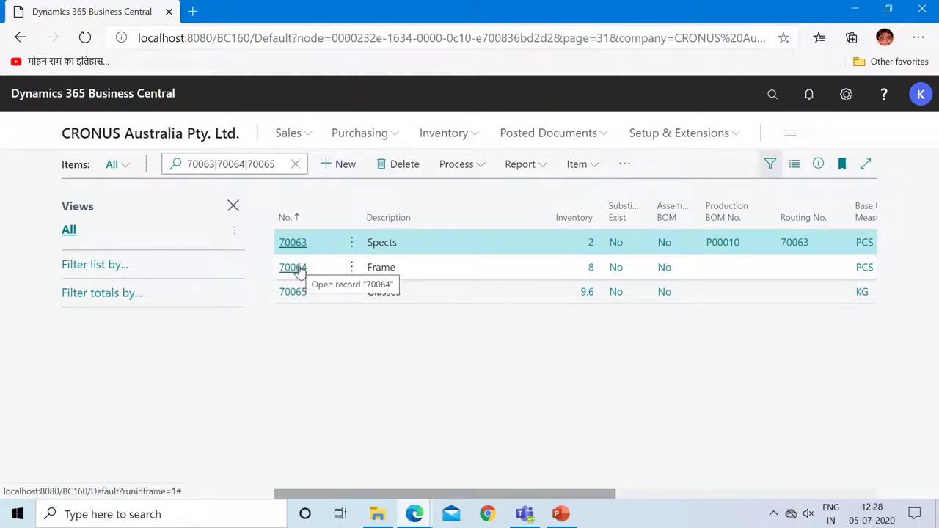
pyautogui.click(297, 268)
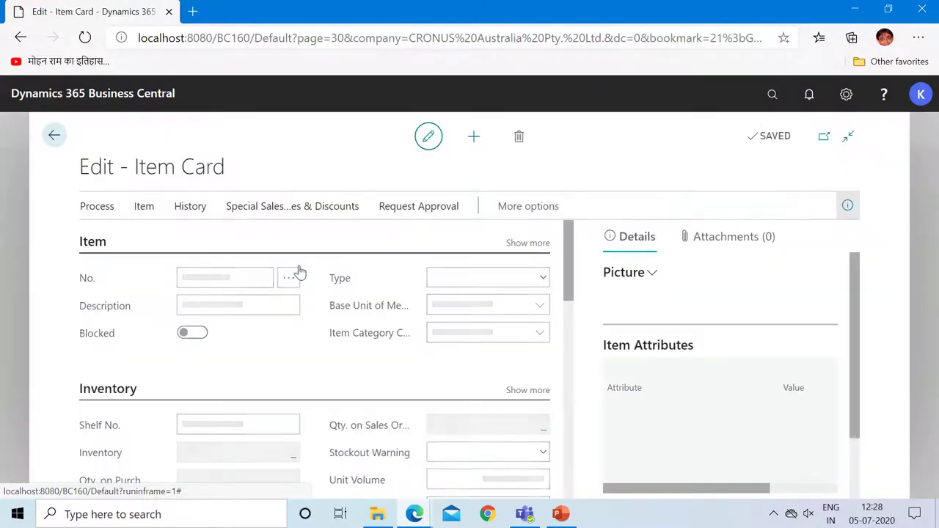
pyautogui.moveTo(564, 239); pyautogui.dragTo(585, 334)
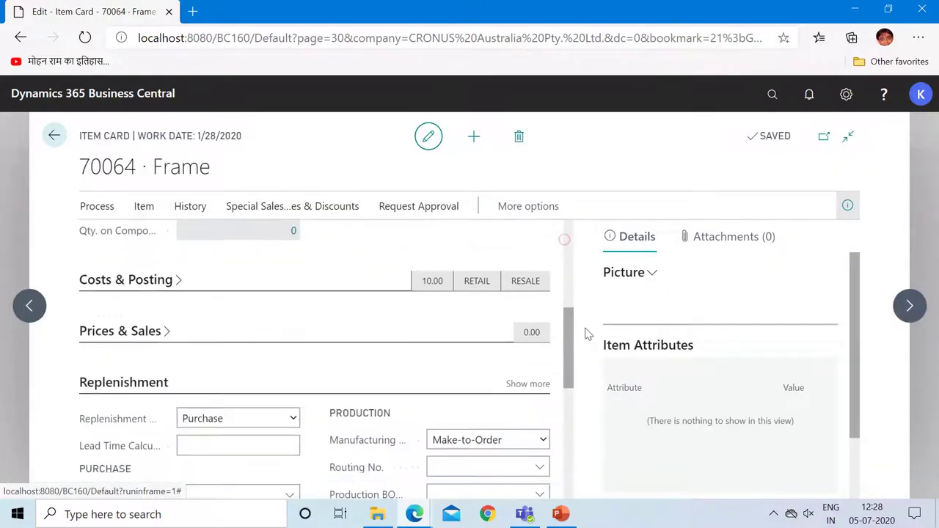
pyautogui.scroll(1, 587, 332)
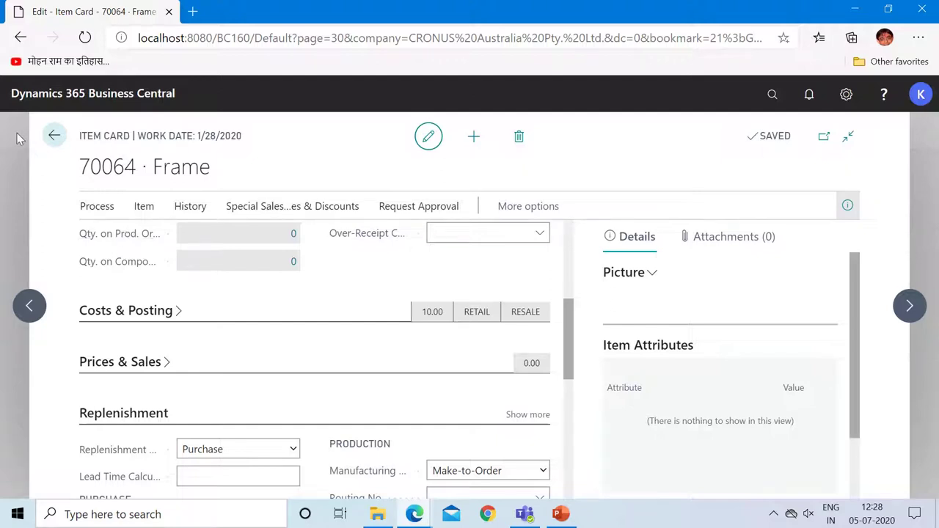
pyautogui.click(55, 137)
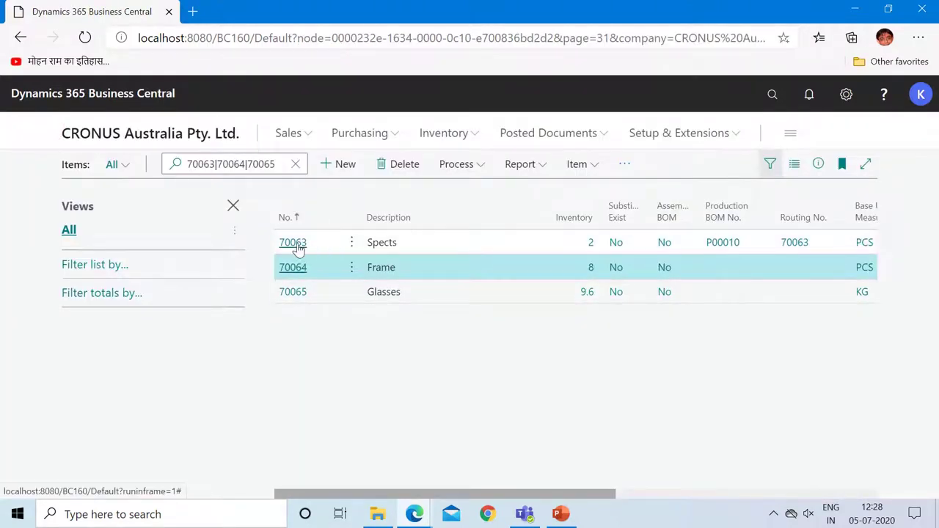
# Step: Review the 70065 Glasses item card and go back to the items list
pyautogui.click(293, 293)
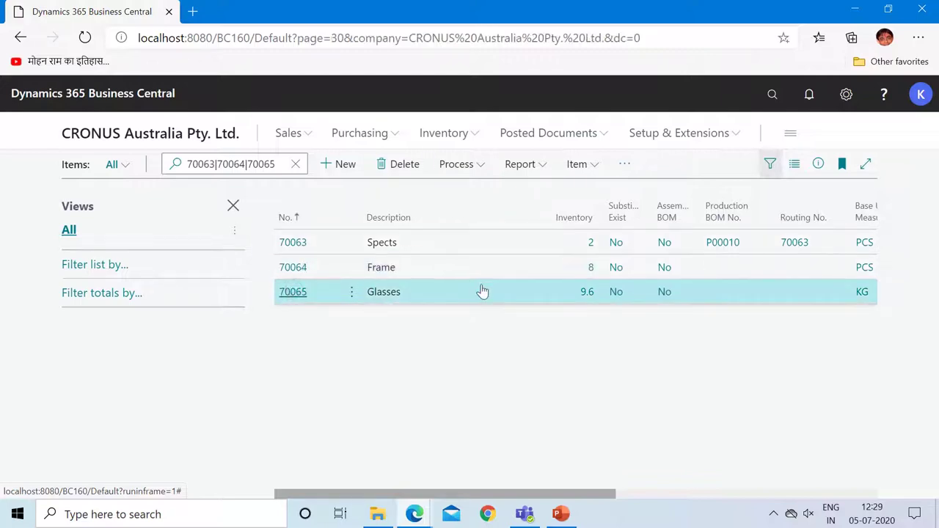
pyautogui.moveTo(567, 295); pyautogui.dragTo(570, 367)
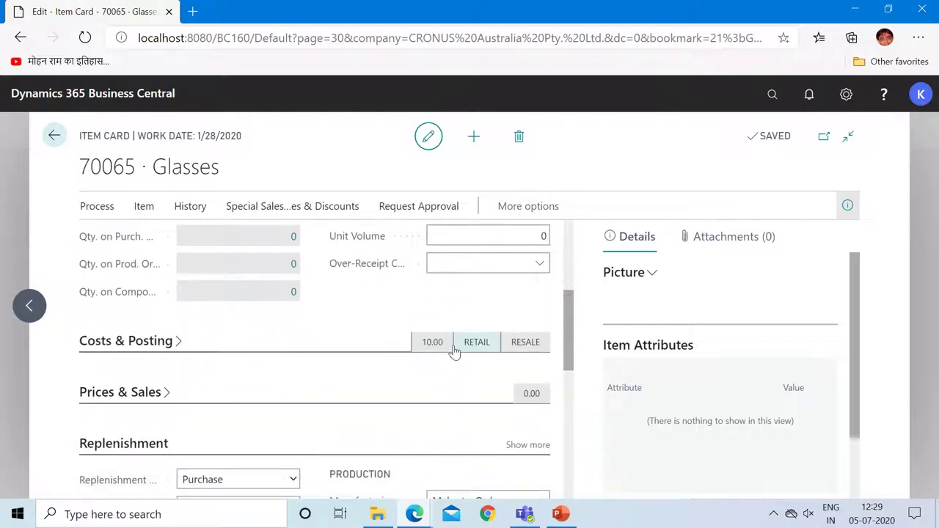
pyautogui.click(50, 144)
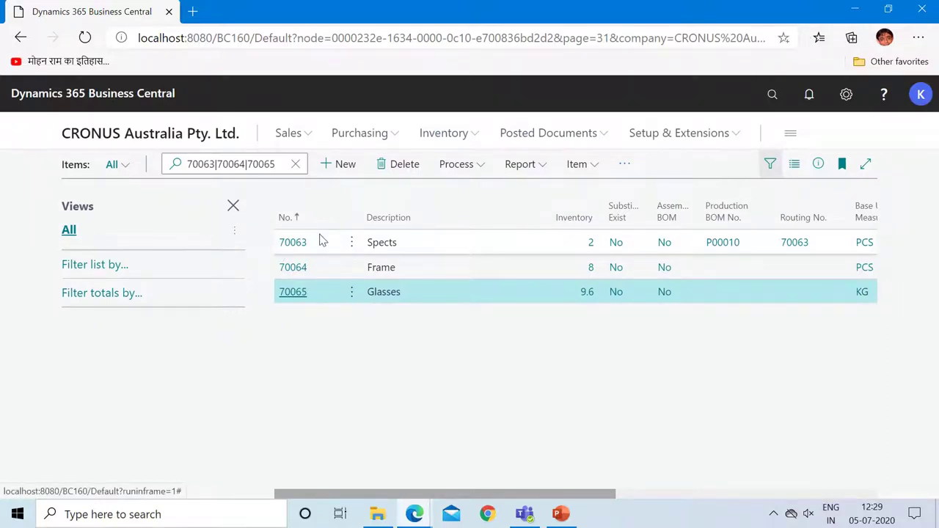
pyautogui.click(772, 95)
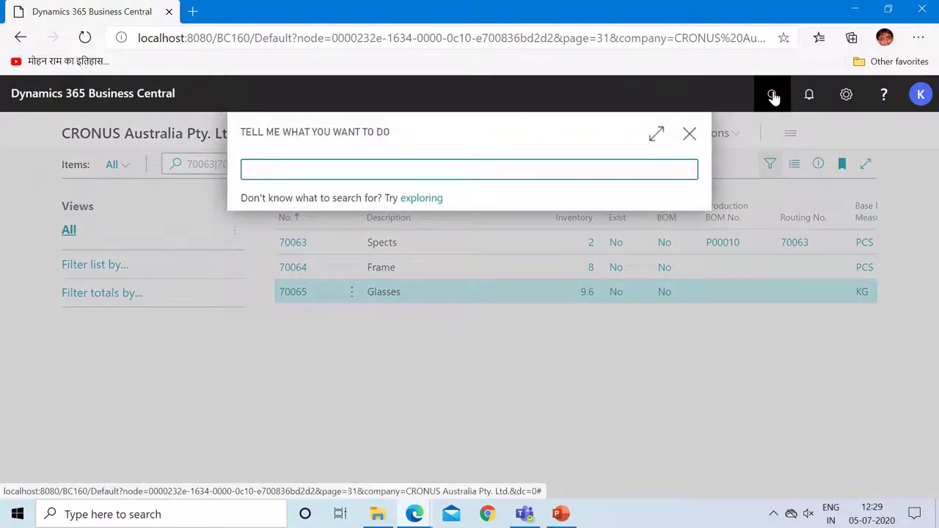
pyautogui.write('wo')
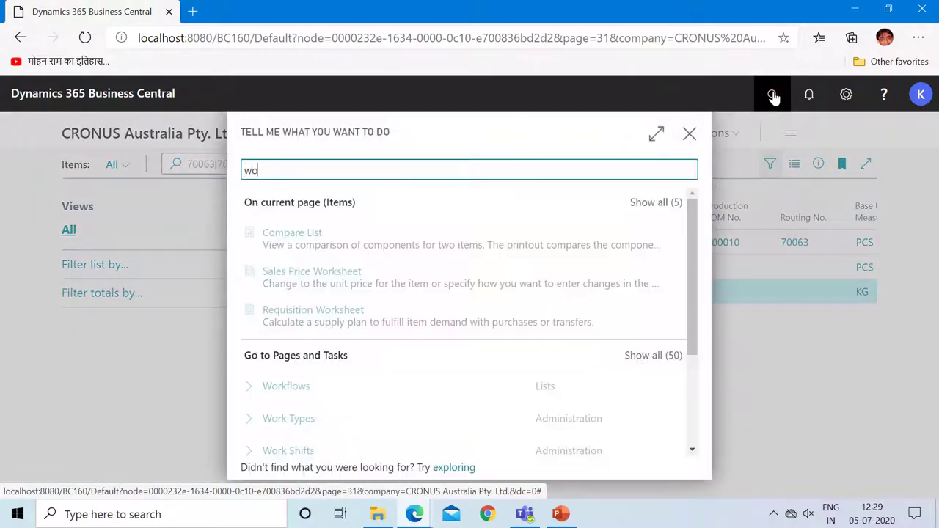
pyautogui.write('rkcenter')
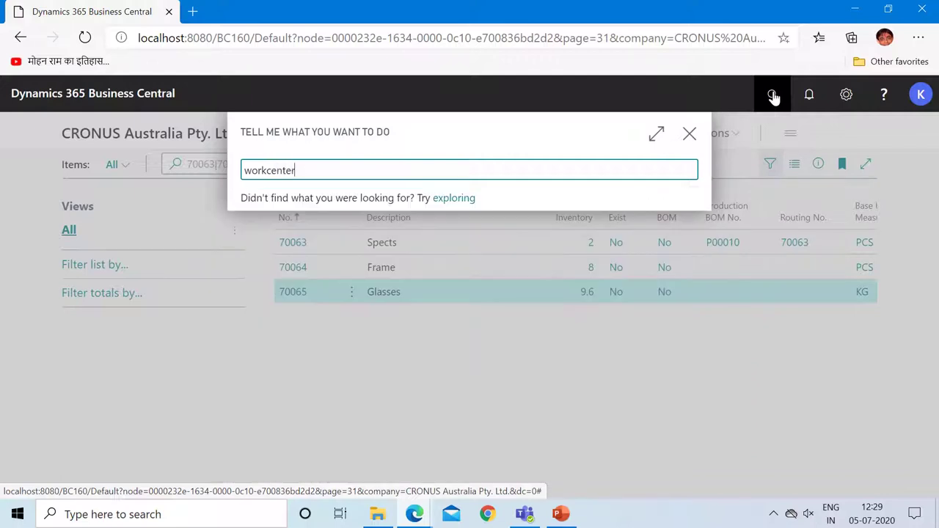
pyautogui.click(292, 294)
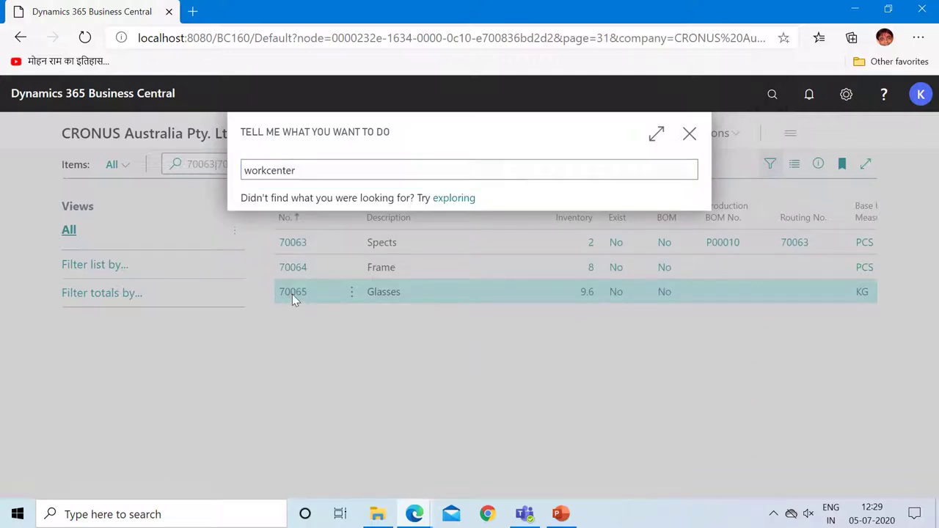
pyautogui.click(689, 134)
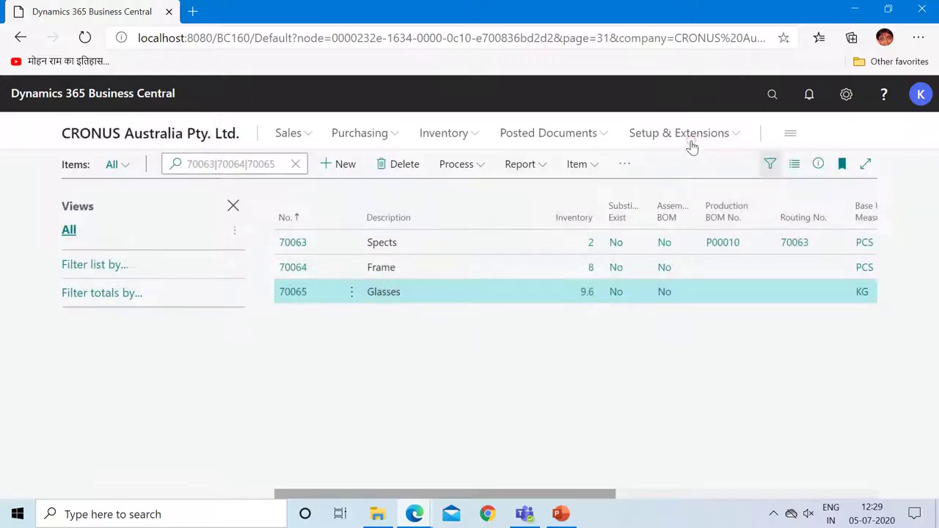
pyautogui.click(287, 292)
pyautogui.moveTo(568, 258); pyautogui.dragTo(576, 349)
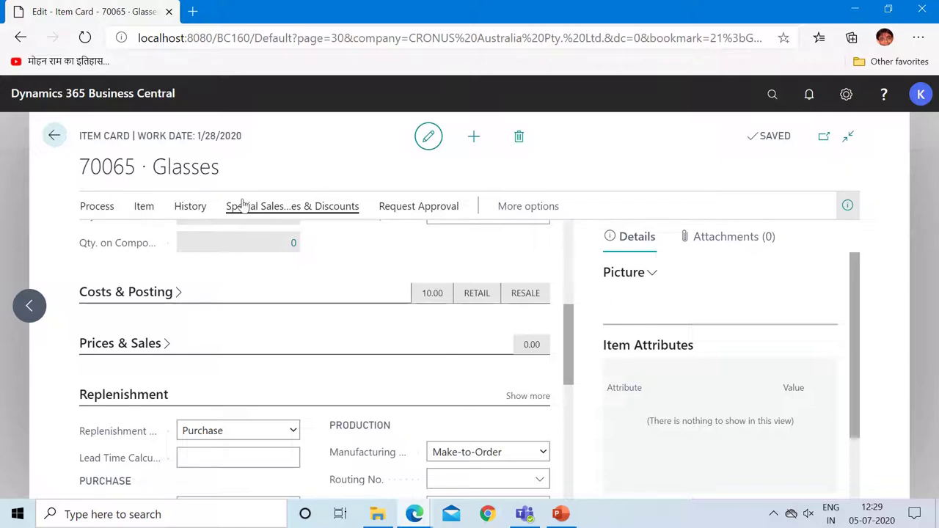
pyautogui.click(53, 137)
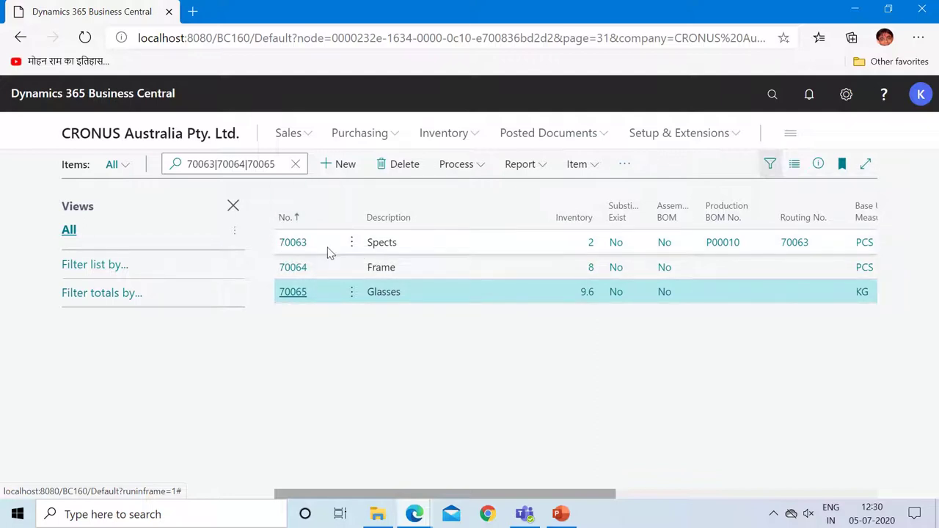
# Step: Search 'work center' to open the Work Centers list and scroll its columns
pyautogui.click(772, 94)
pyautogui.write('w')
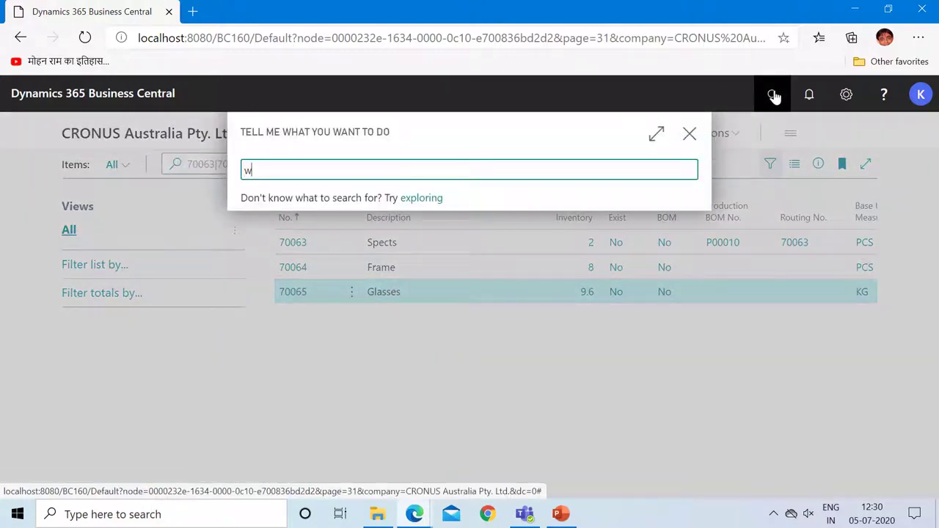
pyautogui.write('ork')
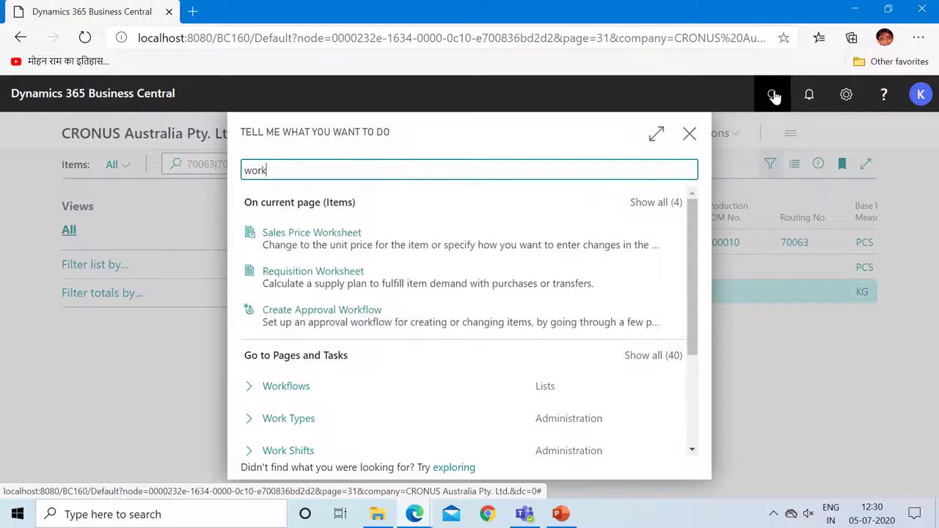
pyautogui.write(' center')
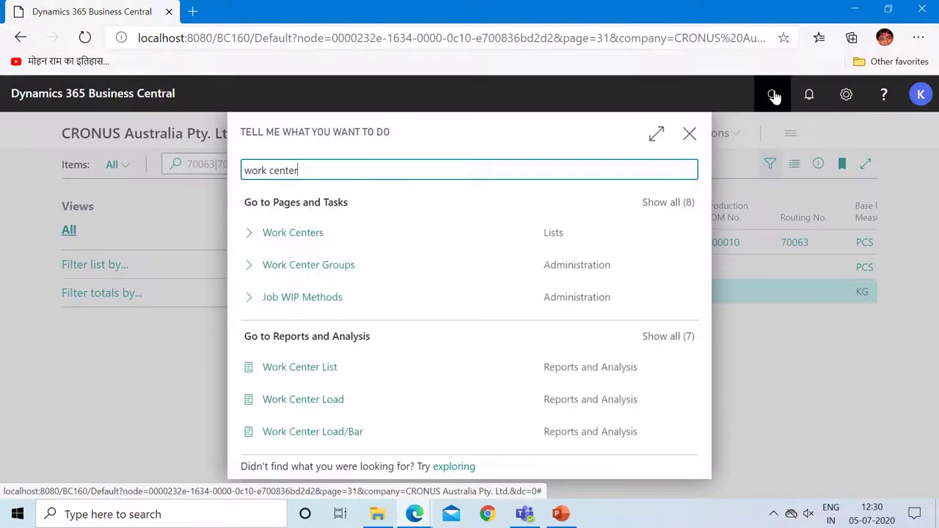
pyautogui.press('Return')
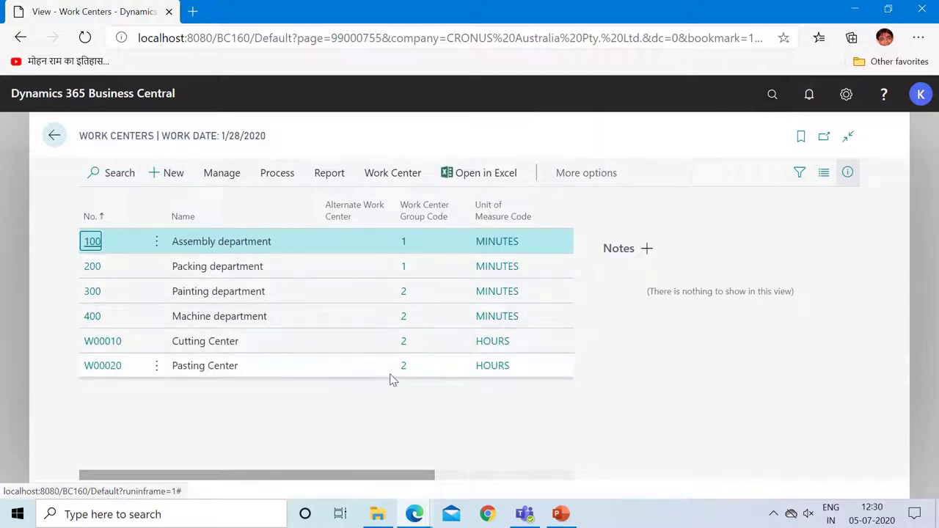
pyautogui.moveTo(379, 478); pyautogui.dragTo(608, 477)
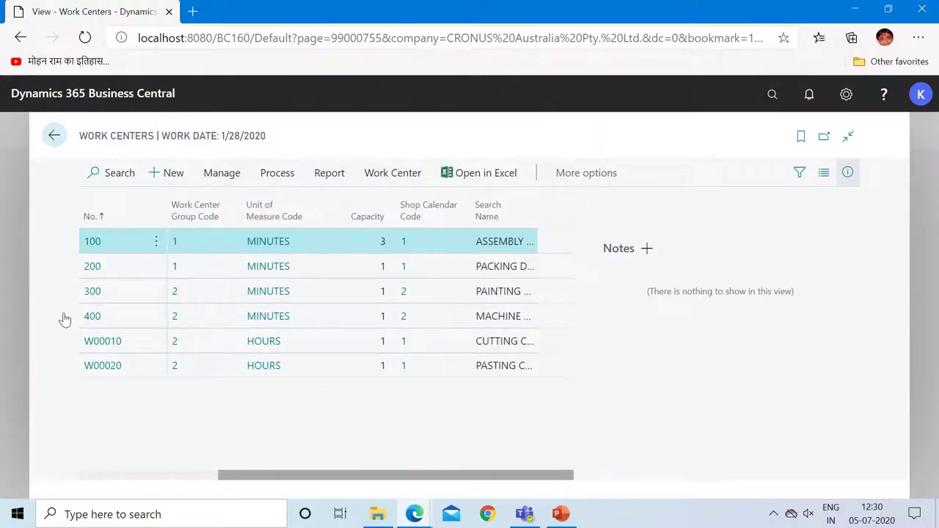
# Step: Review the W00010 Cutting and W00020 Pasting work center cards
pyautogui.click(95, 342)
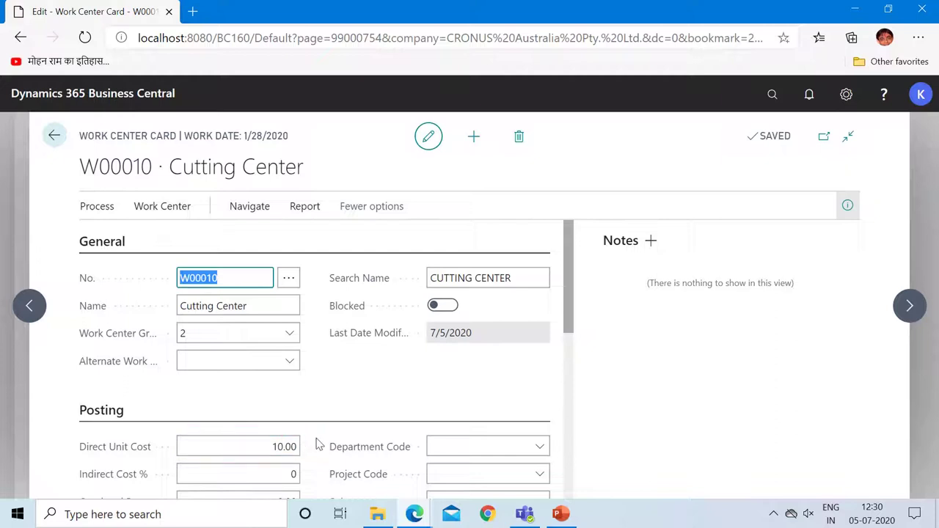
pyautogui.click(54, 138)
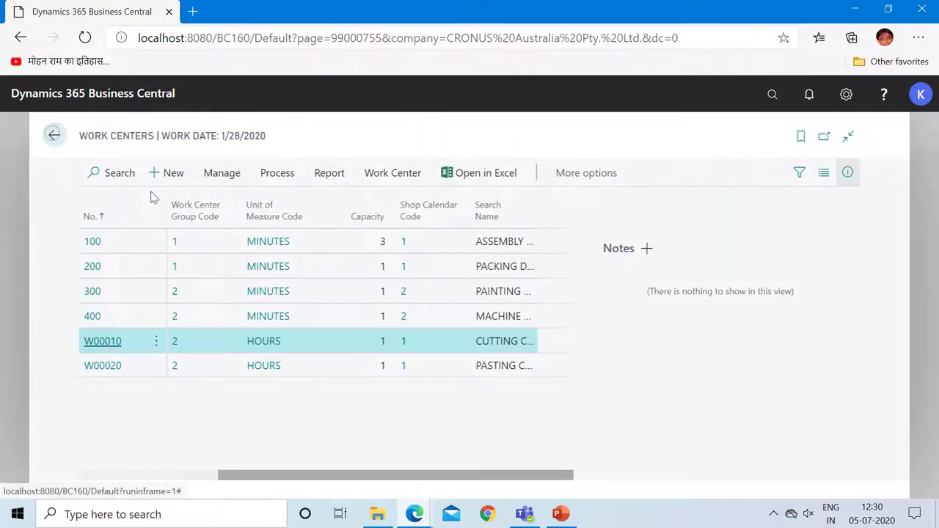
pyautogui.click(108, 366)
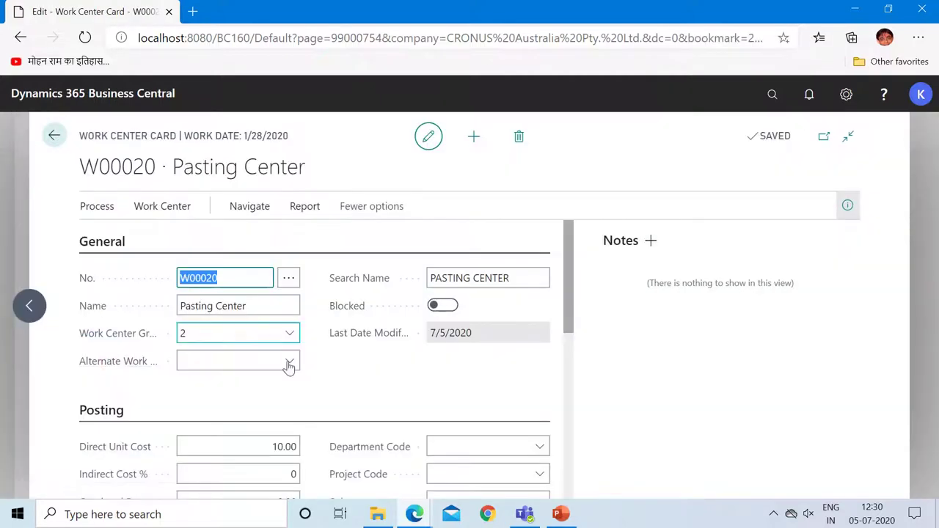
pyautogui.click(57, 136)
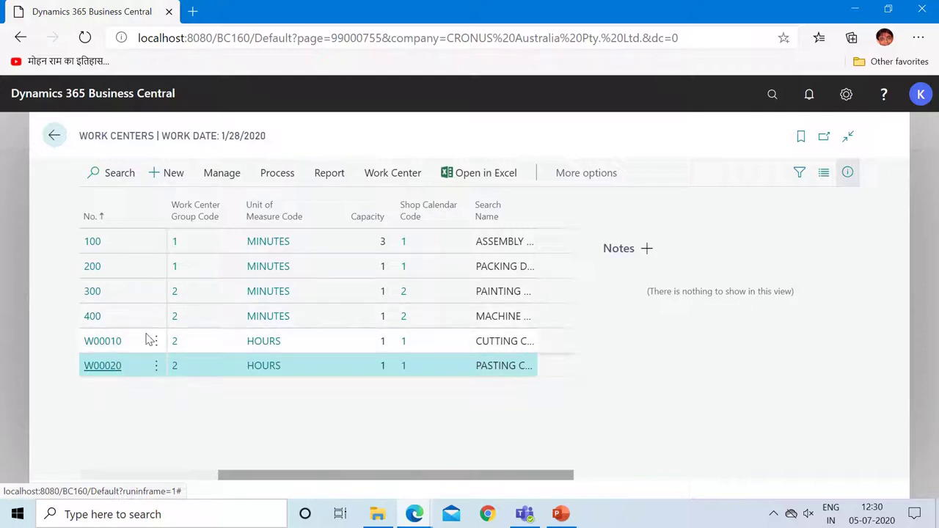
# Step: Go back and open the Released Production Orders list by searching 'releas'
pyautogui.click(54, 136)
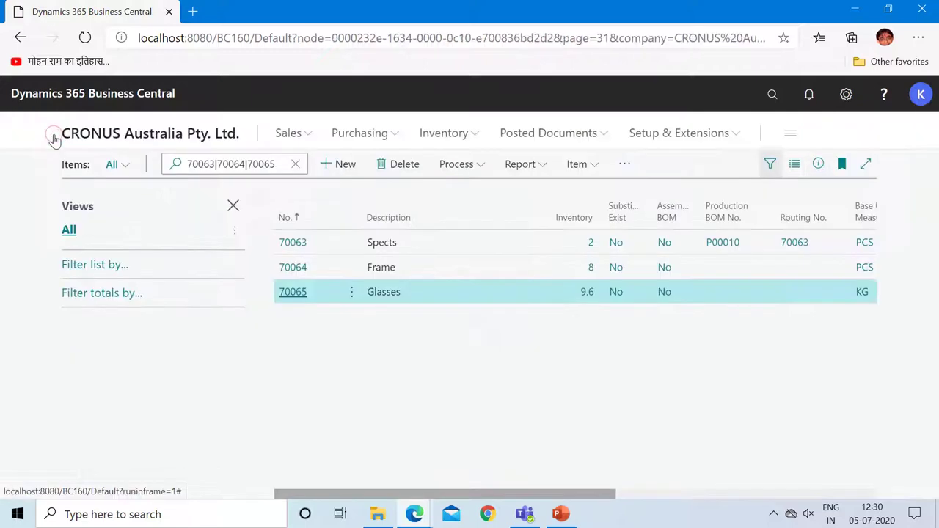
pyautogui.click(783, 103)
pyautogui.write('rel')
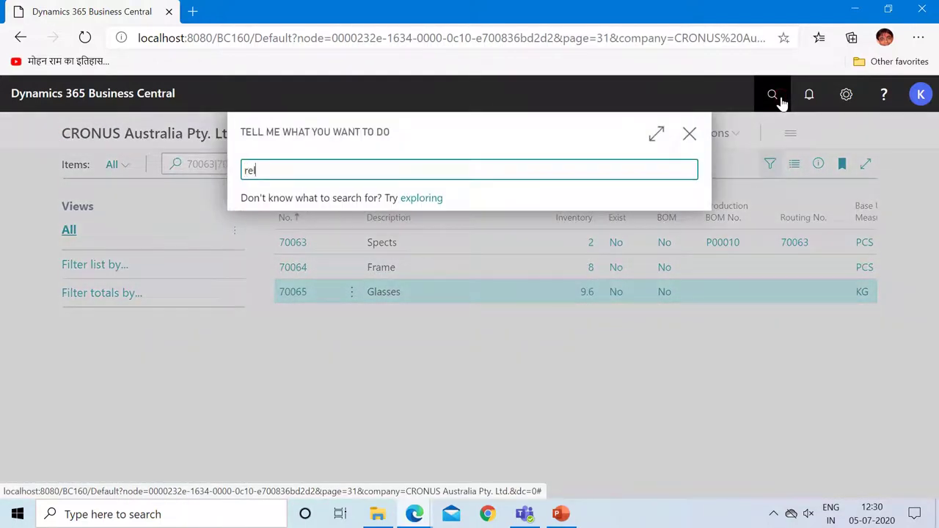
pyautogui.write('ease')
pyautogui.press('Down')
pyautogui.press('Return')
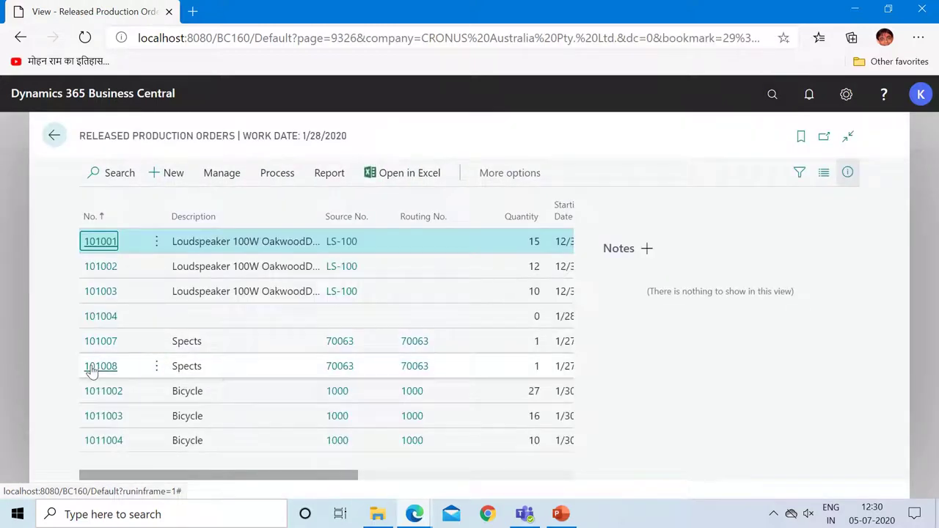
# Step: Open order 101008 and scroll its lines to the finished quantity and cost columns
pyautogui.click(99, 365)
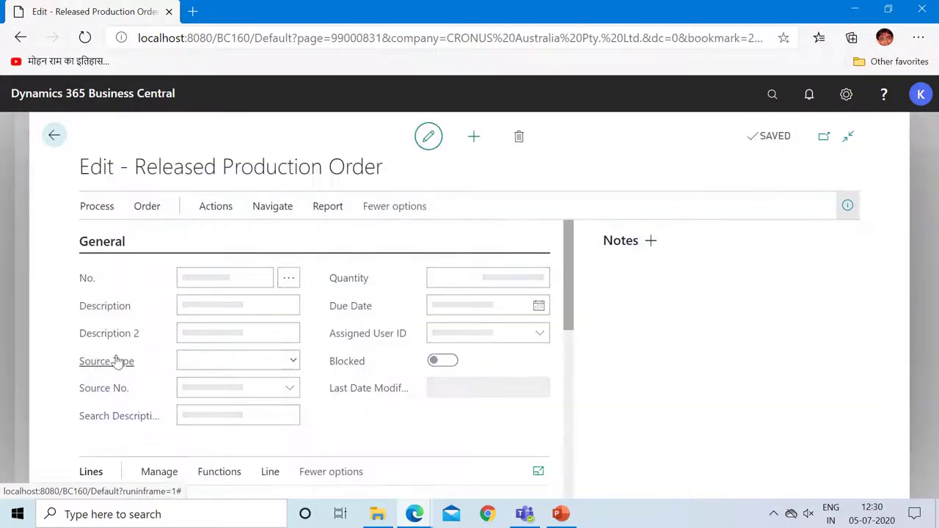
pyautogui.moveTo(566, 325); pyautogui.dragTo(570, 364)
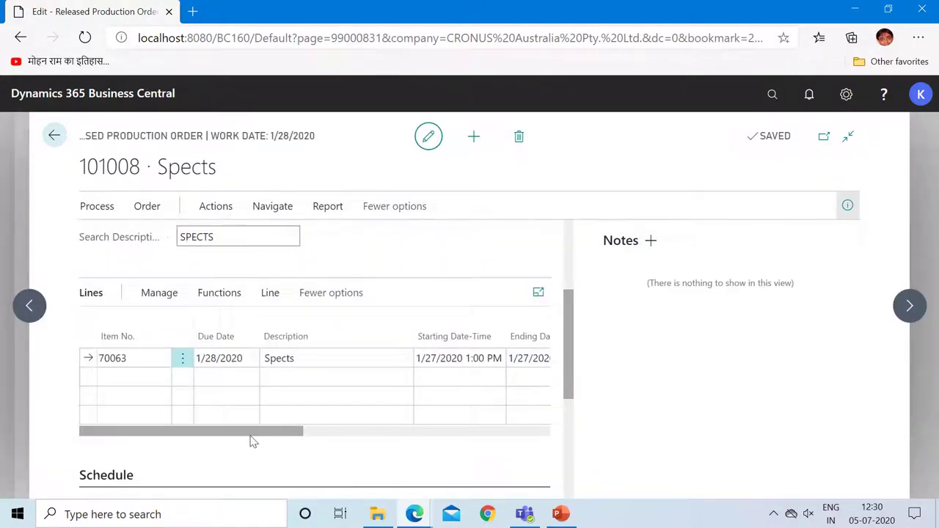
pyautogui.moveTo(248, 434); pyautogui.dragTo(474, 438)
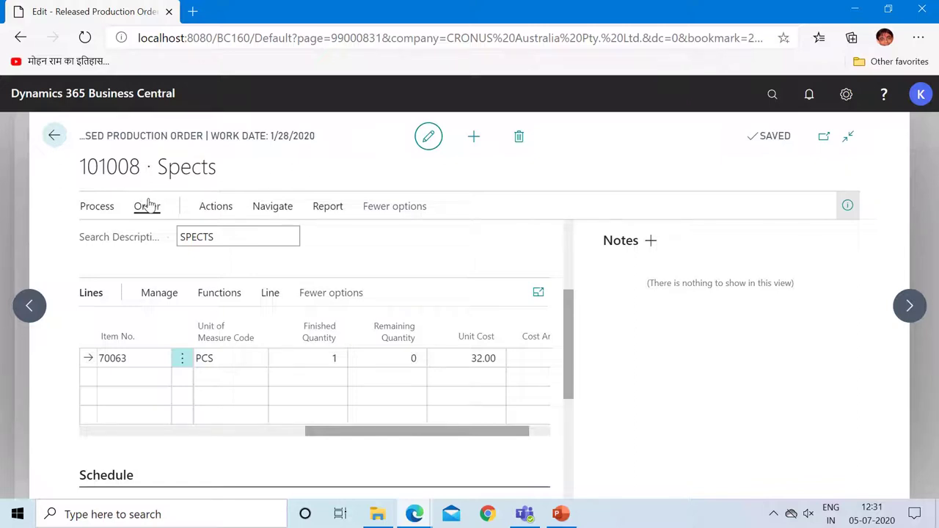
# Step: Change order 101008's status to Finished with Update Unit Cost left off
pyautogui.click(292, 212)
pyautogui.click(216, 211)
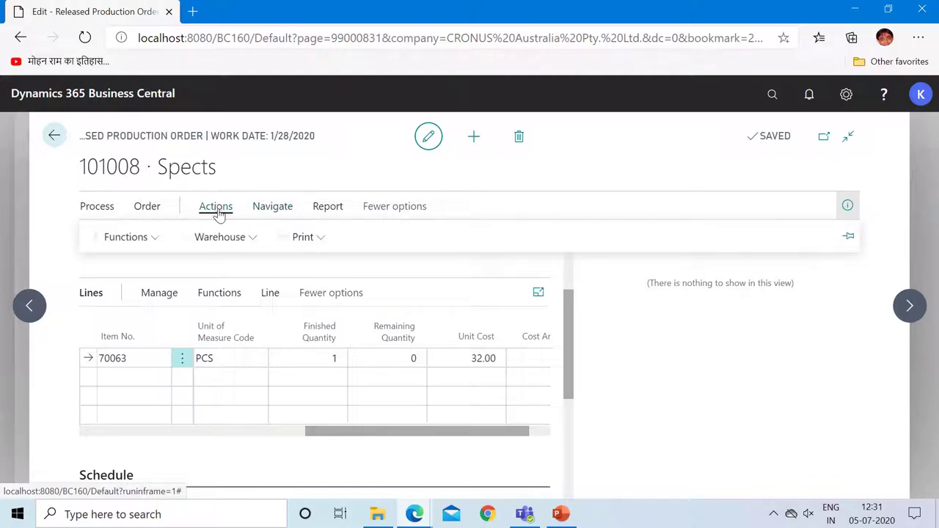
pyautogui.click(164, 239)
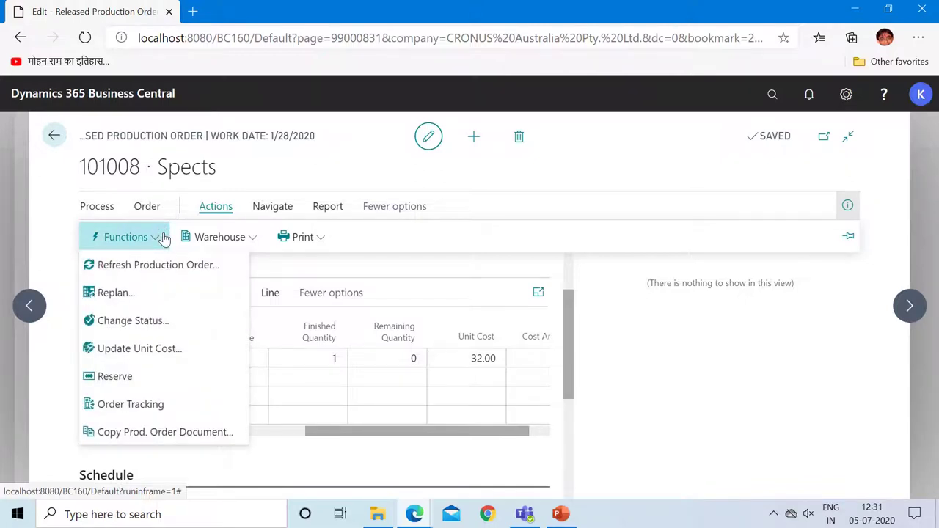
pyautogui.click(142, 320)
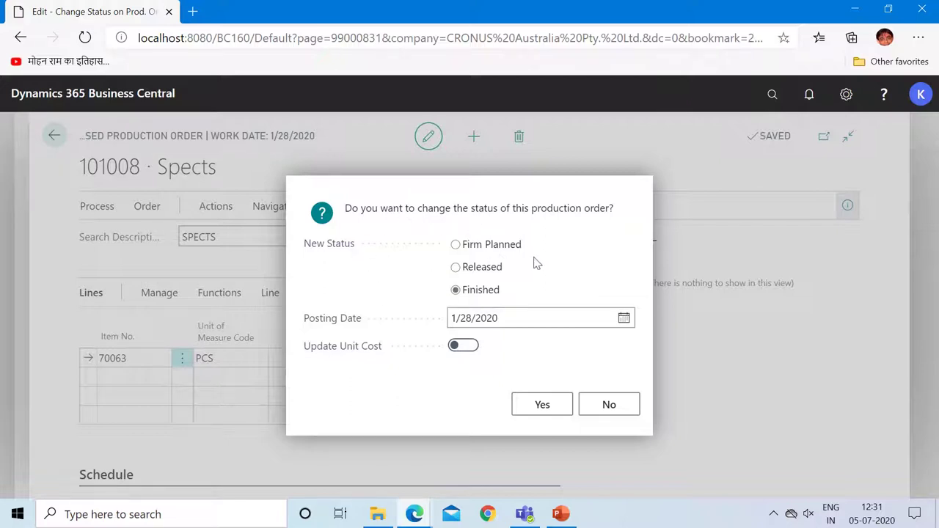
pyautogui.click(463, 346)
pyautogui.click(455, 350)
pyautogui.click(555, 408)
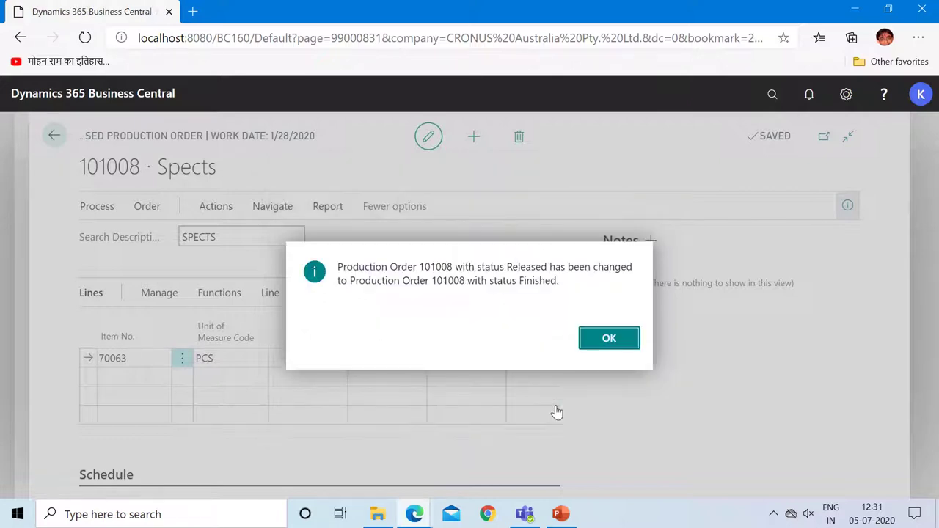
# Step: Dismiss the status change message and confirm order 101008 is gone from Released Production Orders
pyautogui.click(610, 342)
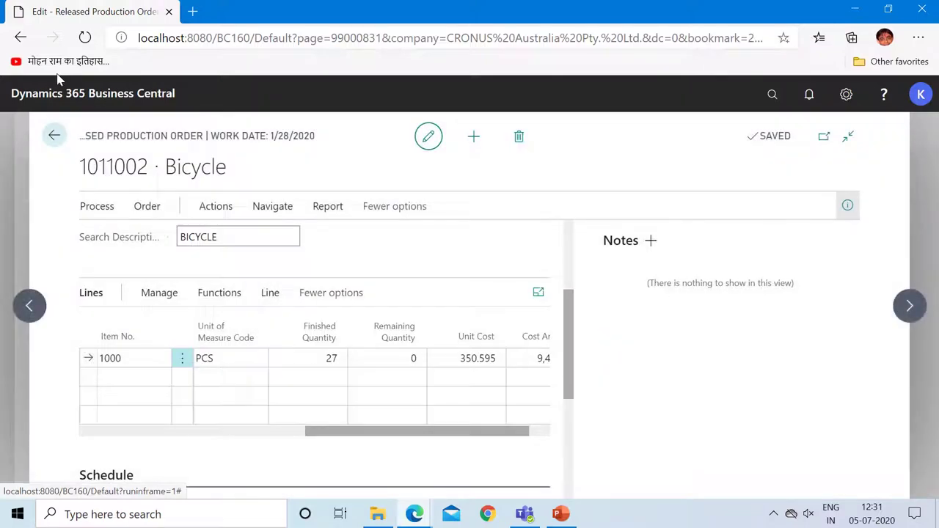
pyautogui.click(53, 136)
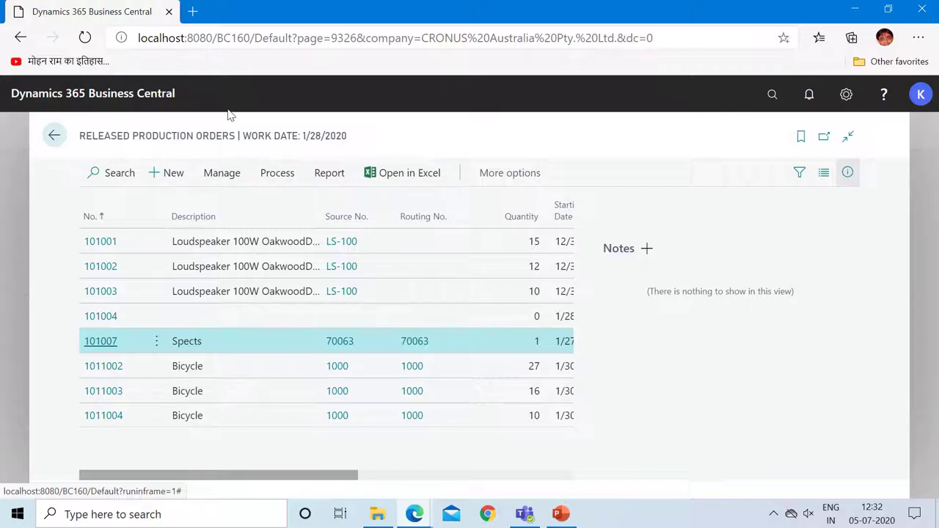
pyautogui.moveTo(249, 217)
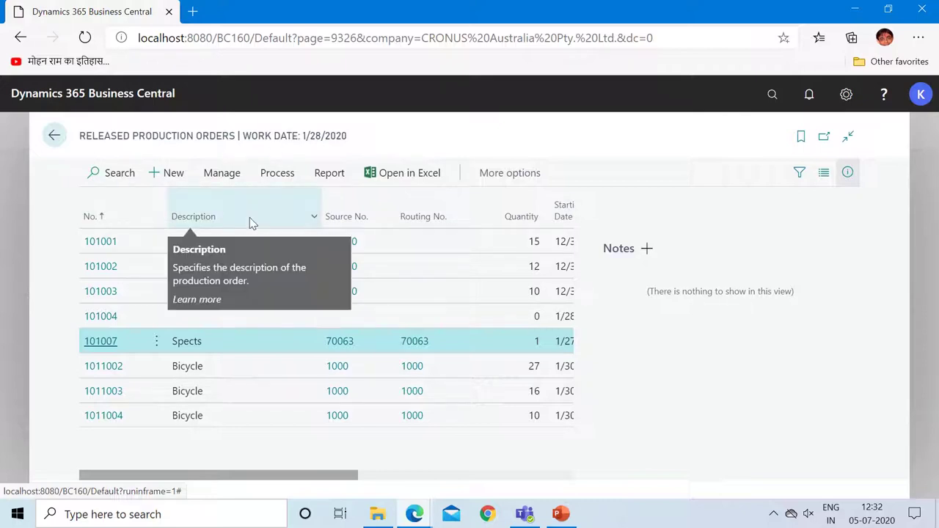